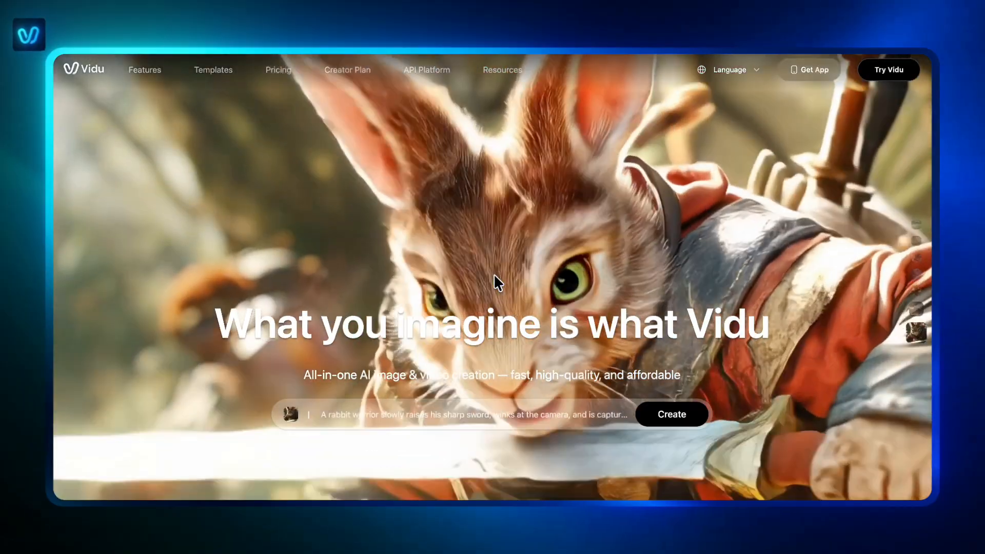
Step: Look through the feature showcases on the Vidu website's landing page
{"action": "scroll", "coordinate": [494, 276], "scroll_direction": "down", "scroll_amount": 8}
{"action": "scroll", "coordinate": [493, 279], "scroll_direction": "down", "scroll_amount": 10}
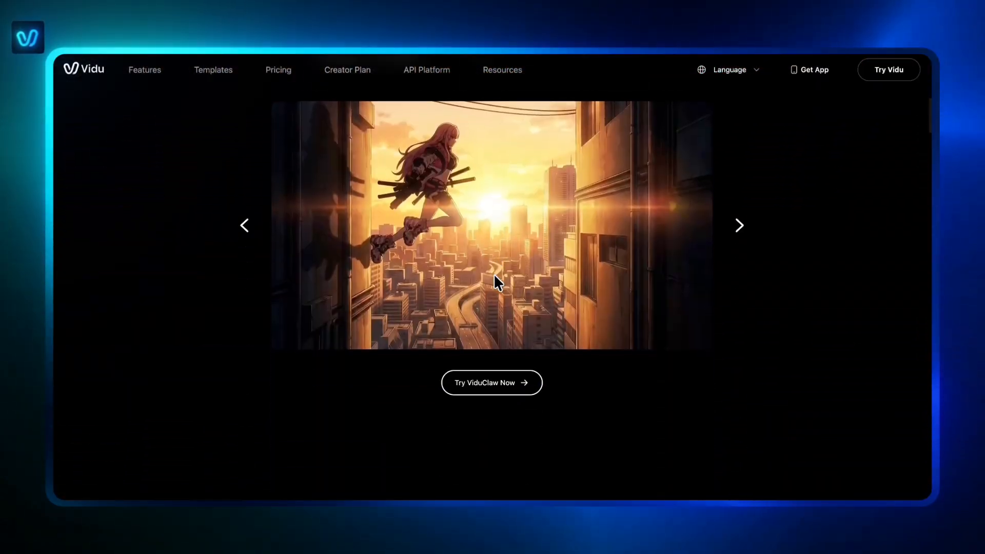
{"action": "scroll", "coordinate": [494, 273], "scroll_direction": "down", "scroll_amount": 12}
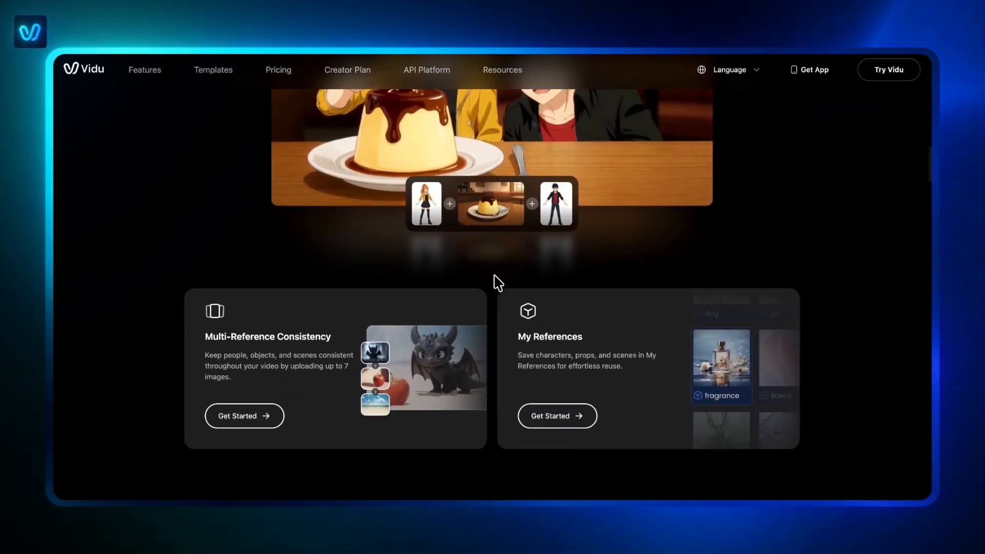
{"action": "scroll", "coordinate": [494, 277], "scroll_direction": "down", "scroll_amount": 12}
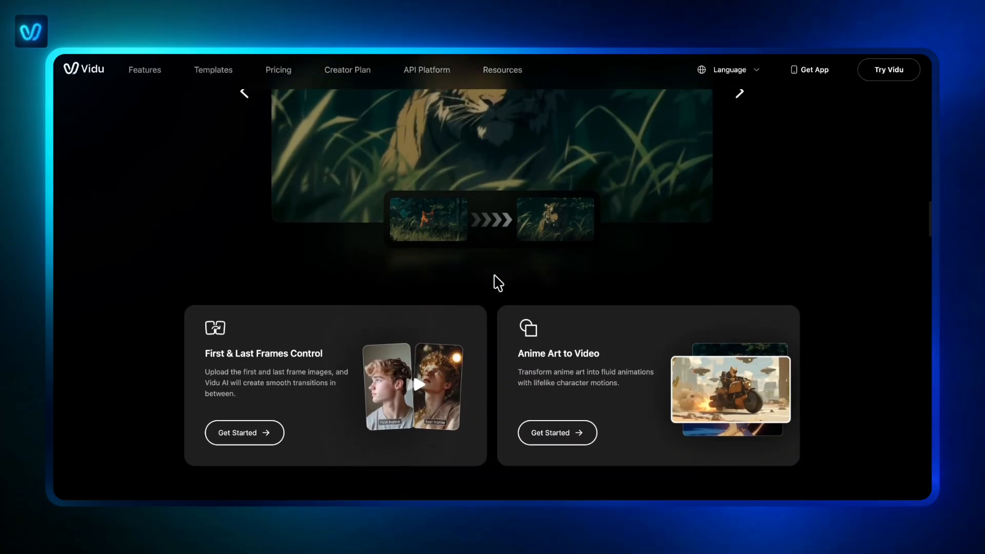
{"action": "scroll", "coordinate": [498, 283], "scroll_direction": "down", "scroll_amount": 10}
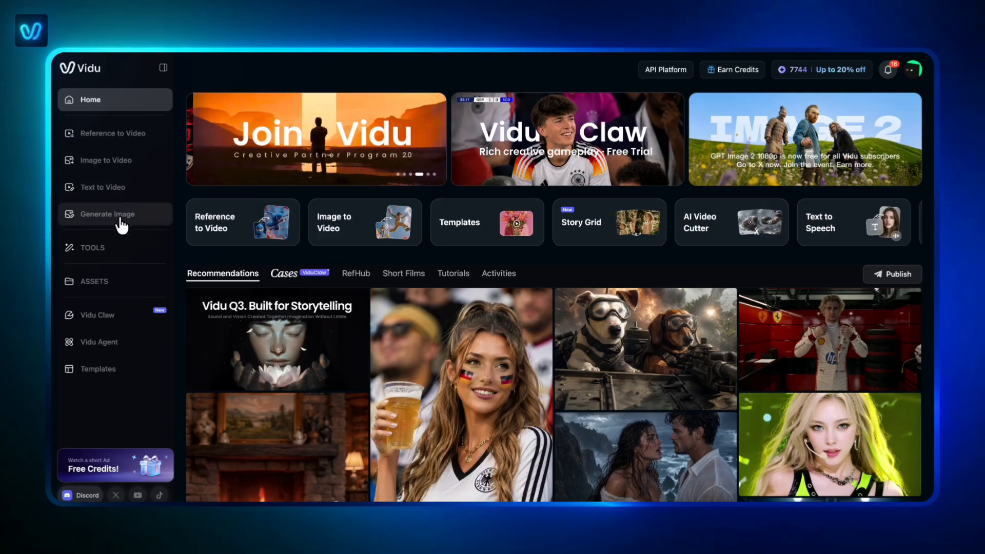
Step: Examine the Reference to Video, Image to Video and Text to Video creation pages and the available video models
{"action": "left_click", "coordinate": [122, 143]}
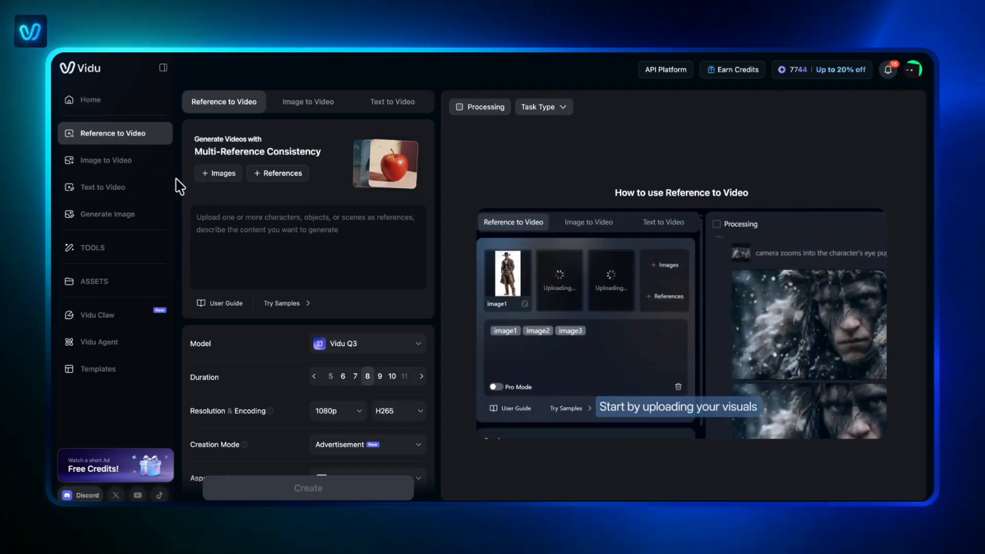
{"action": "left_click", "coordinate": [150, 167]}
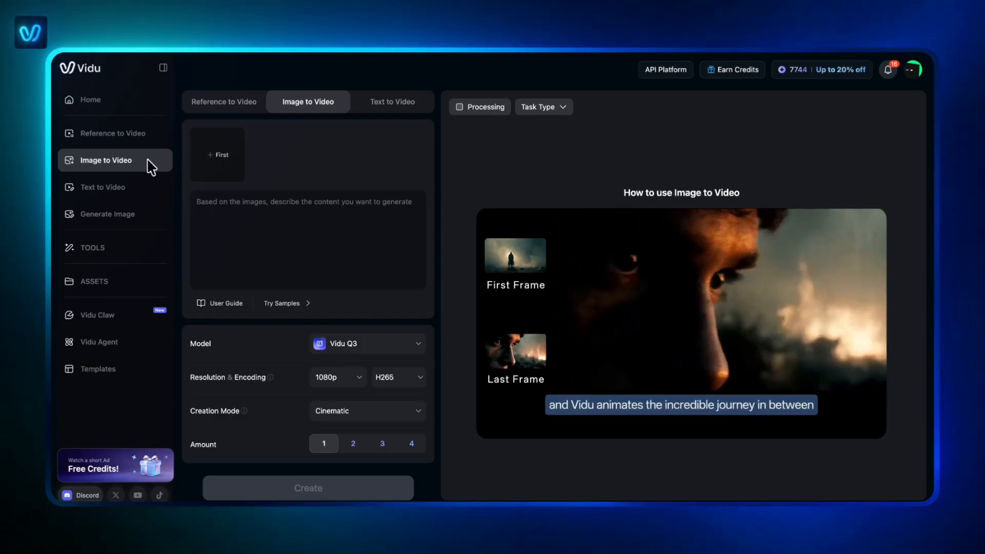
{"action": "left_click", "coordinate": [135, 200]}
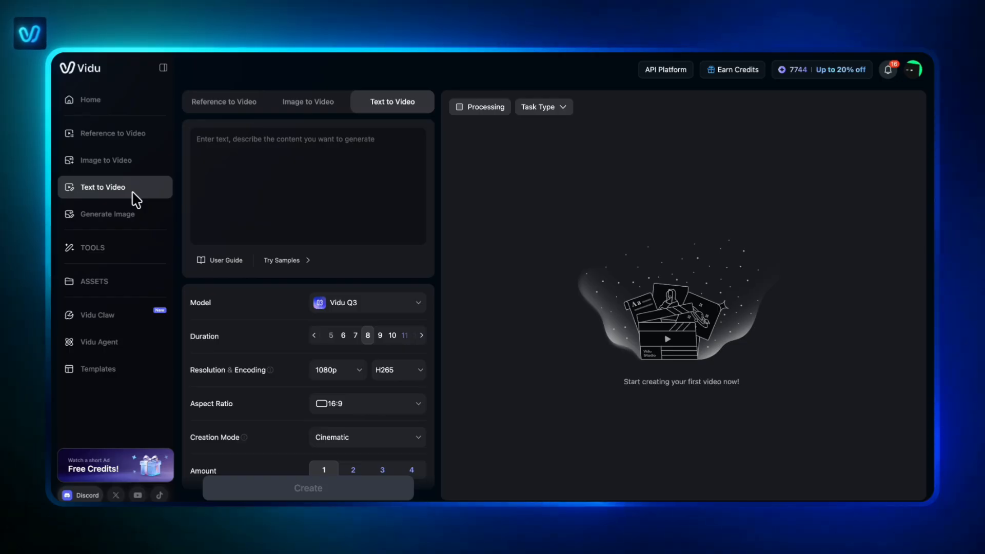
{"action": "left_click", "coordinate": [374, 300]}
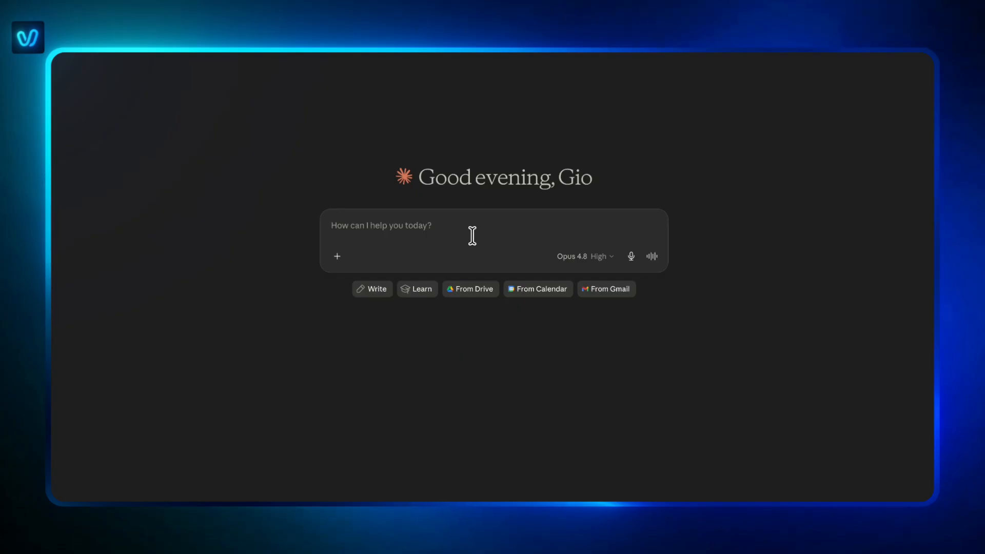
Step: Switch to Claude and submit the prepared storyboard prompt for a Pixar-style 3D kitchen chase between Bobo the cat and Pico the mouse
{"action": "key", "text": "ctrl+v"}
{"action": "scroll", "coordinate": [469, 253], "scroll_direction": "up", "scroll_amount": 10}
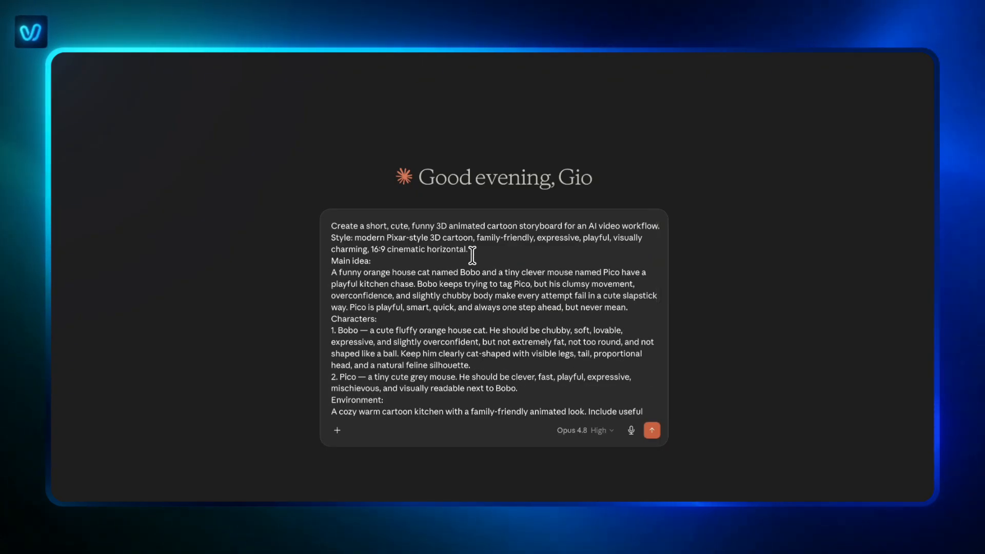
{"action": "scroll", "coordinate": [472, 255], "scroll_direction": "down", "scroll_amount": 3}
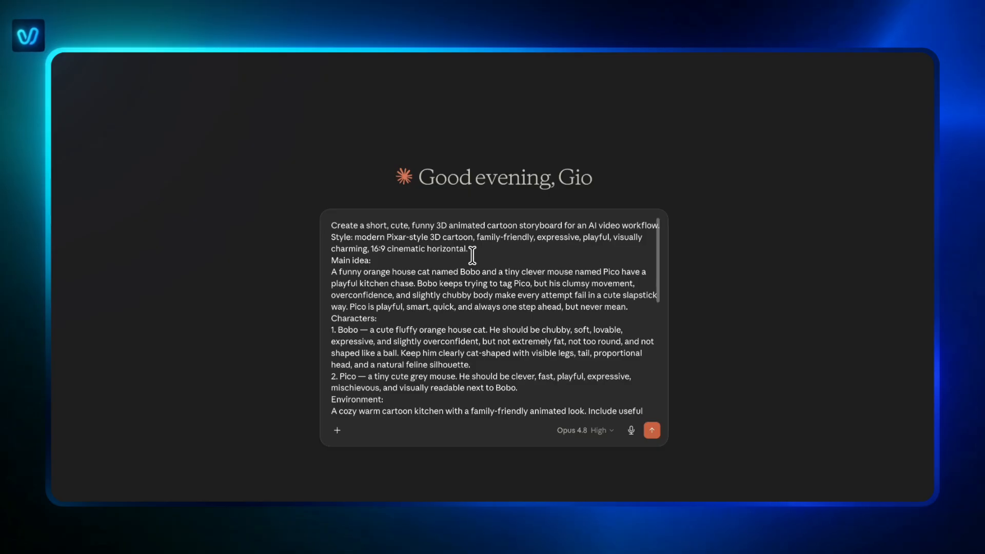
{"action": "scroll", "coordinate": [472, 255], "scroll_direction": "down", "scroll_amount": 1}
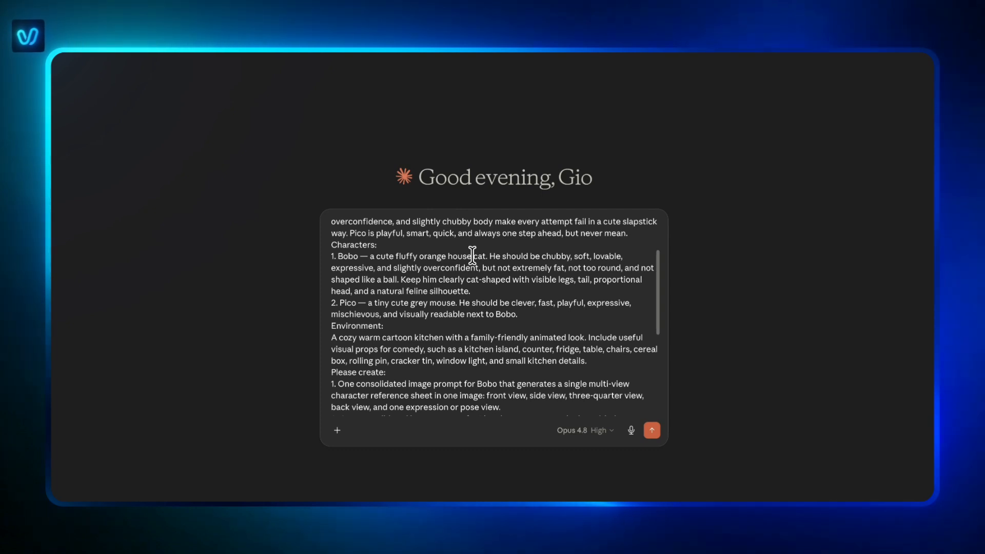
{"action": "scroll", "coordinate": [472, 255], "scroll_direction": "down", "scroll_amount": 2}
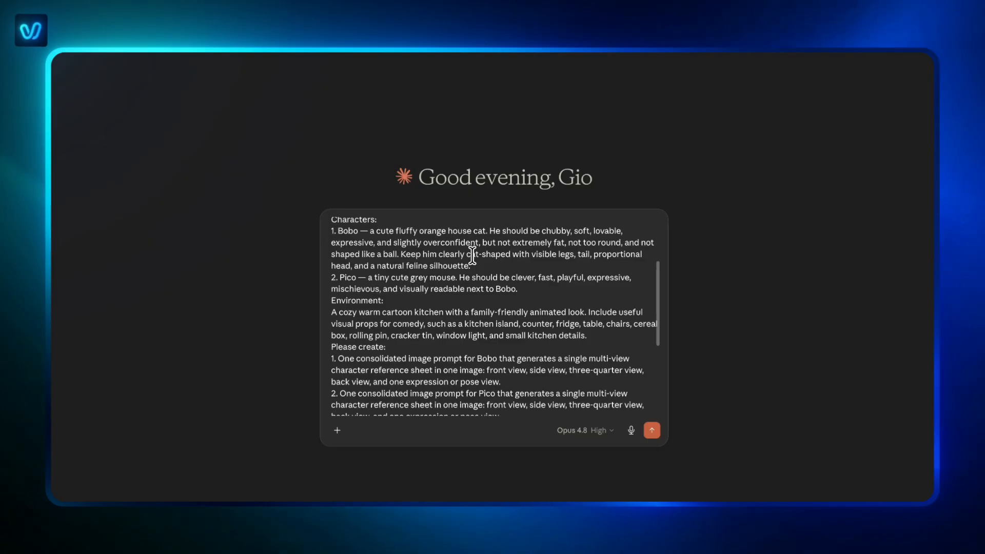
{"action": "scroll", "coordinate": [472, 255], "scroll_direction": "down", "scroll_amount": 1}
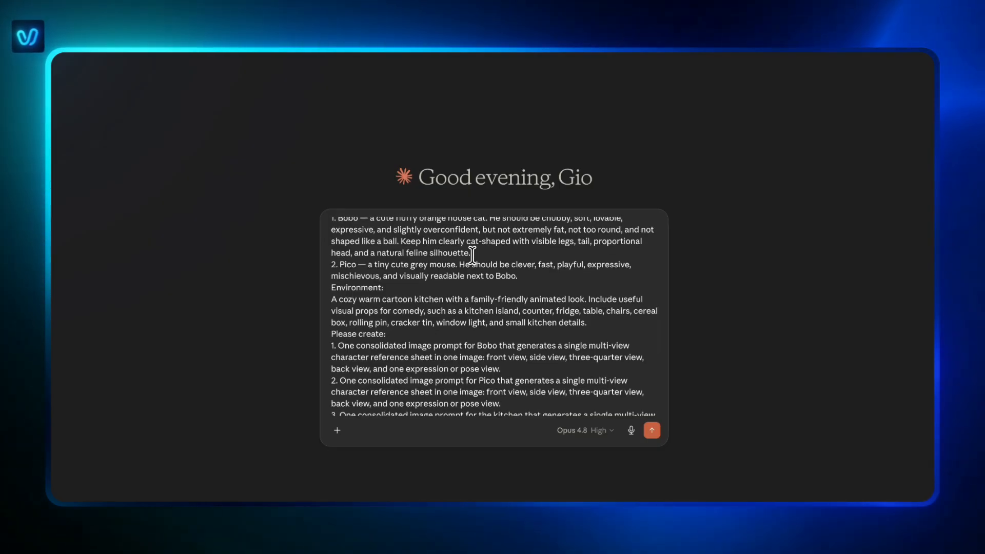
{"action": "scroll", "coordinate": [472, 255], "scroll_direction": "down", "scroll_amount": 2}
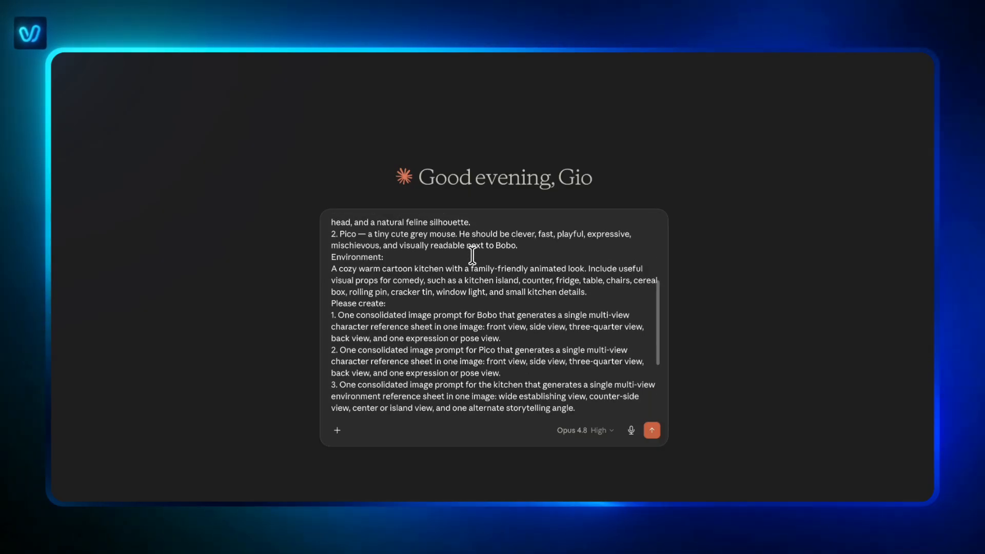
{"action": "scroll", "coordinate": [472, 255], "scroll_direction": "down", "scroll_amount": 1}
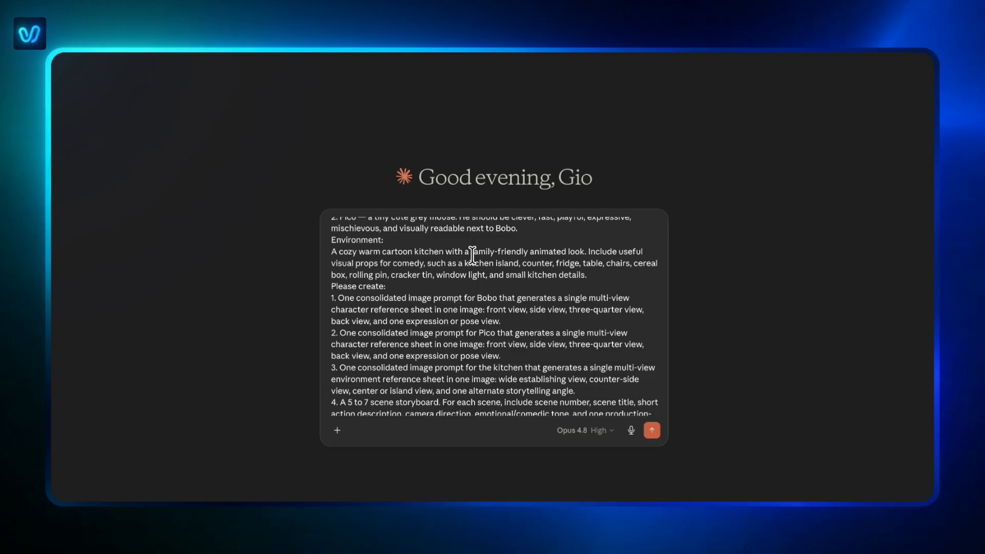
{"action": "scroll", "coordinate": [472, 254], "scroll_direction": "down", "scroll_amount": 2}
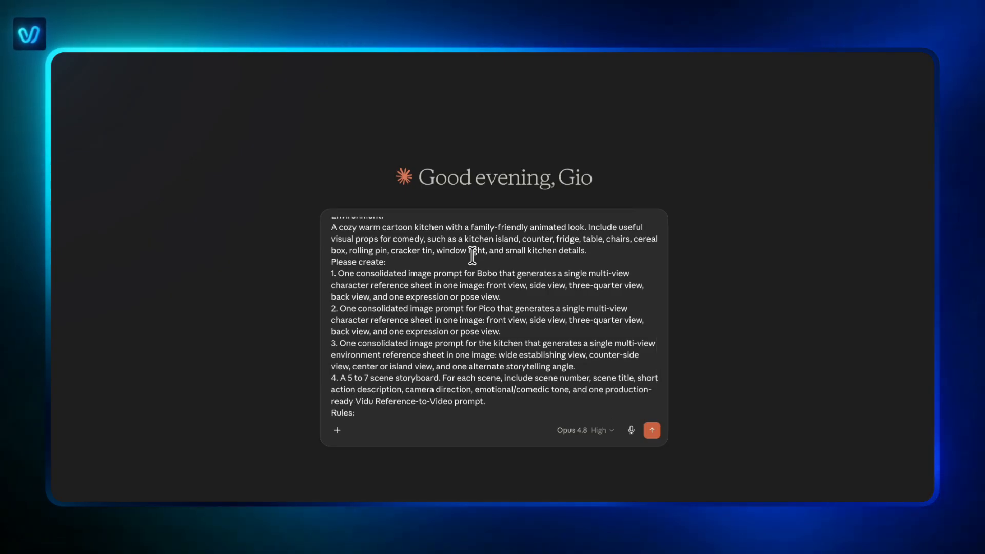
{"action": "scroll", "coordinate": [472, 254], "scroll_direction": "down", "scroll_amount": 3}
{"action": "scroll", "coordinate": [472, 254], "scroll_direction": "down", "scroll_amount": 2}
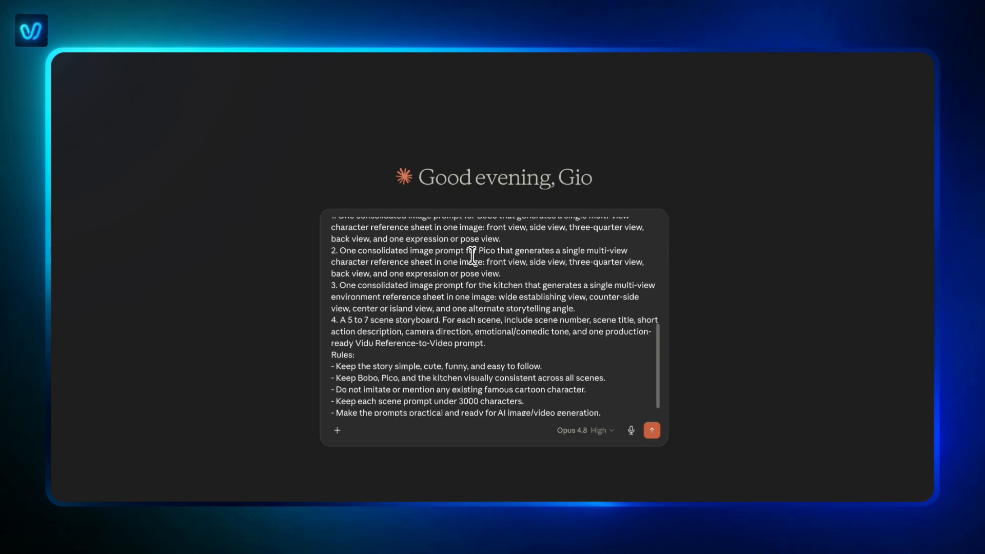
{"action": "scroll", "coordinate": [472, 254], "scroll_direction": "up", "scroll_amount": 5}
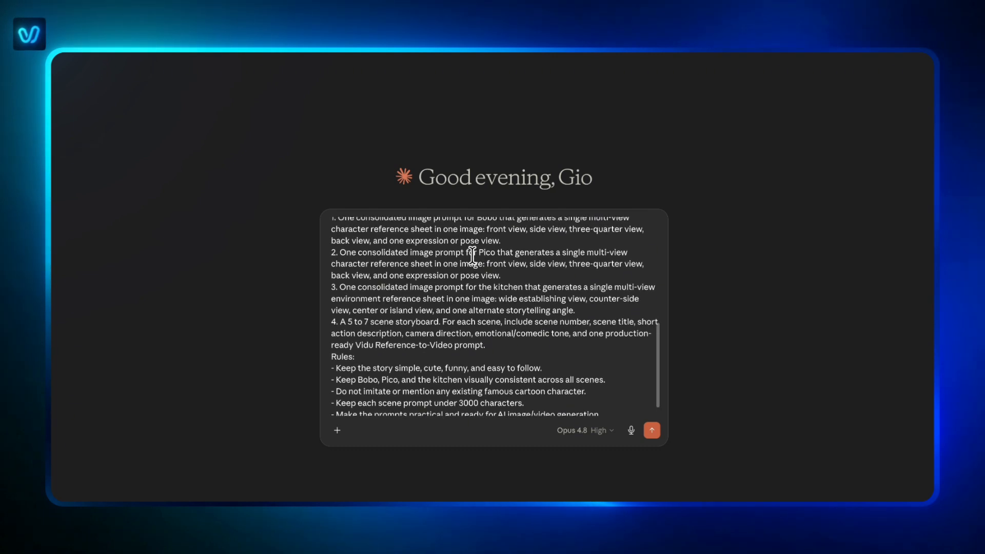
{"action": "scroll", "coordinate": [472, 254], "scroll_direction": "up", "scroll_amount": 3}
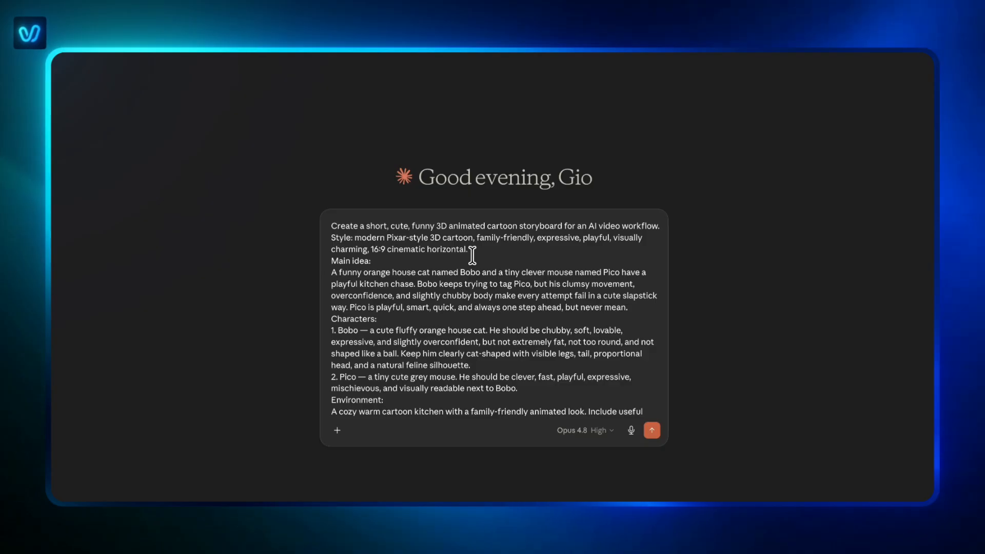
{"action": "left_click", "coordinate": [655, 430]}
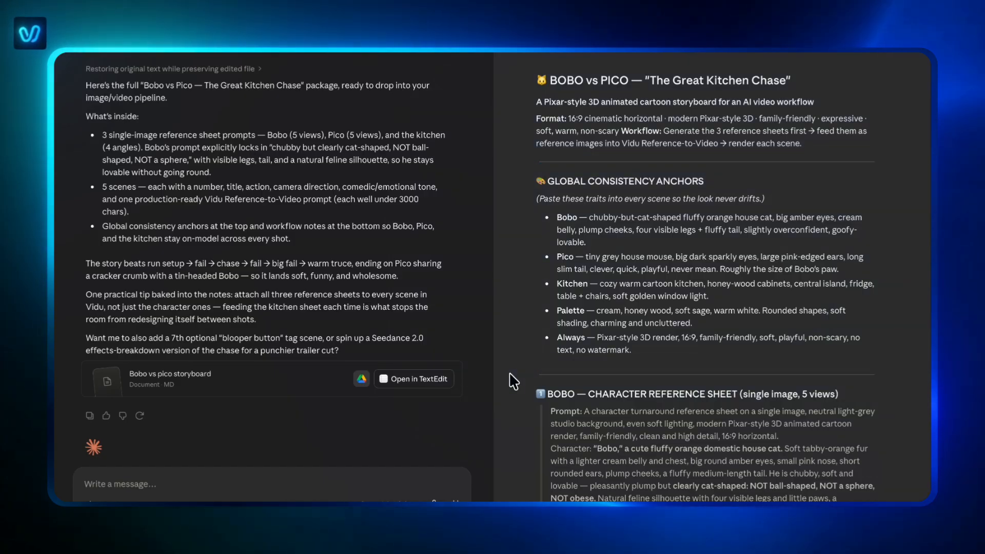
Step: Examine the generated storyboard document, including the Bobo, Pico and kitchen reference sheets, the scene prompts and the workflow notes
{"action": "scroll", "coordinate": [513, 381], "scroll_direction": "down", "scroll_amount": 5}
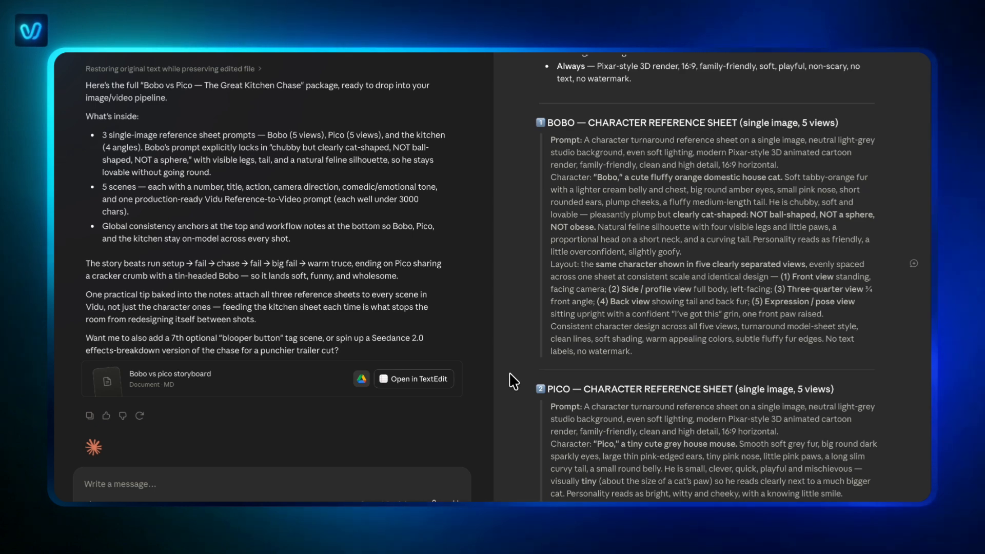
{"action": "scroll", "coordinate": [513, 381], "scroll_direction": "down", "scroll_amount": 2}
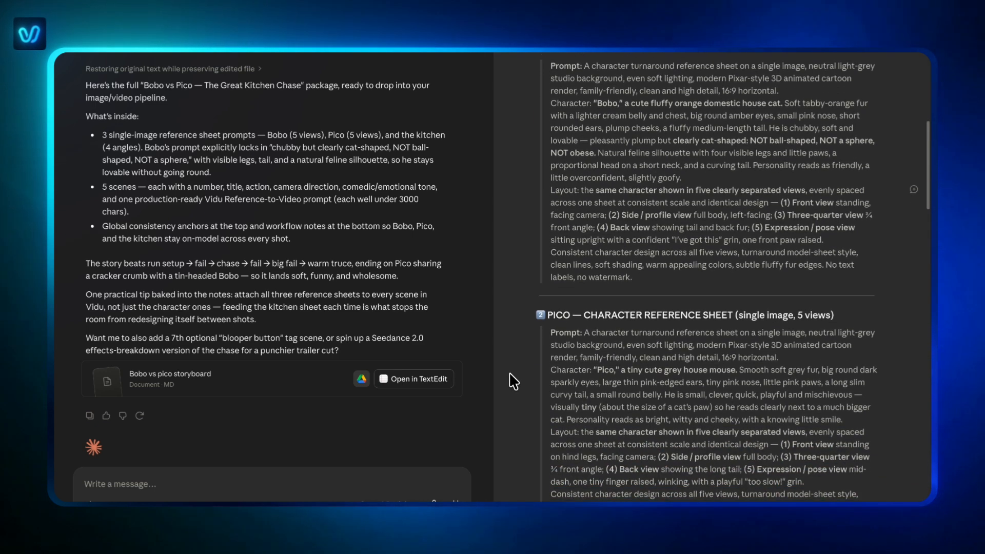
{"action": "scroll", "coordinate": [513, 381], "scroll_direction": "down", "scroll_amount": 3}
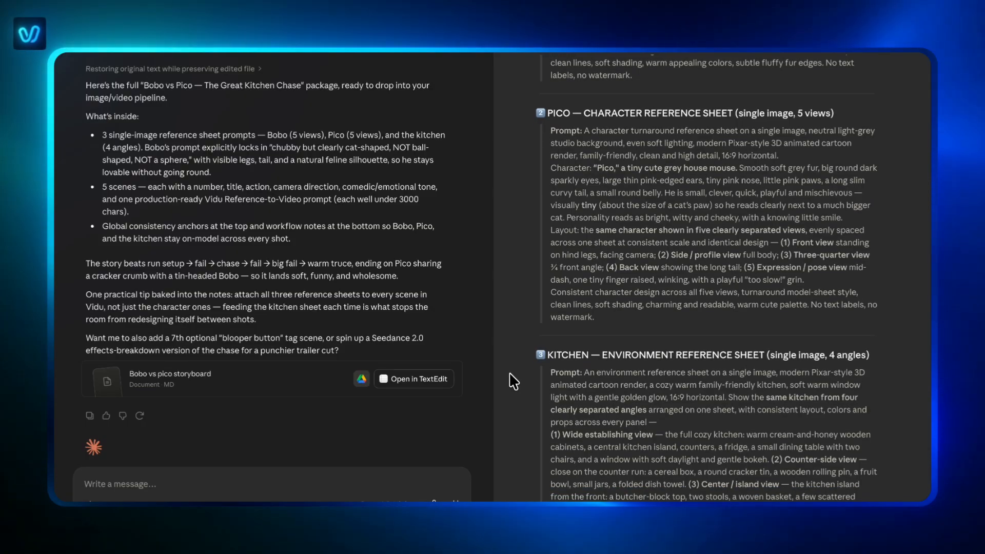
{"action": "scroll", "coordinate": [513, 381], "scroll_direction": "down", "scroll_amount": 5}
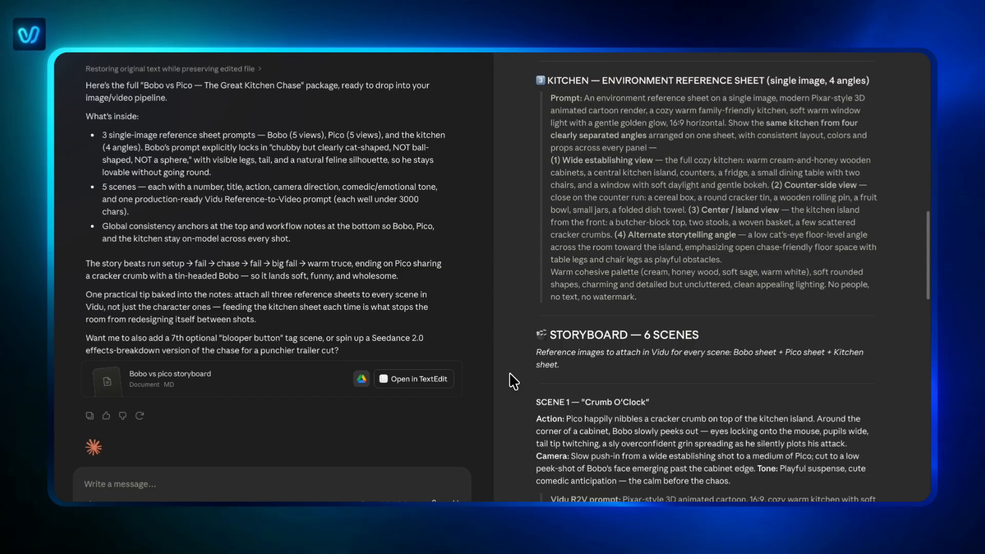
{"action": "scroll", "coordinate": [514, 382], "scroll_direction": "down", "scroll_amount": 6}
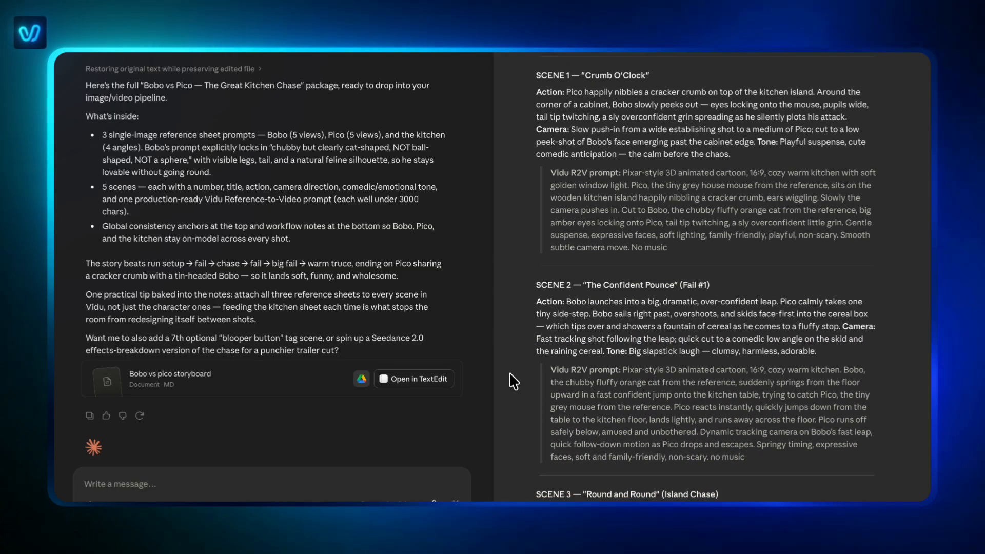
{"action": "scroll", "coordinate": [513, 382], "scroll_direction": "down", "scroll_amount": 5}
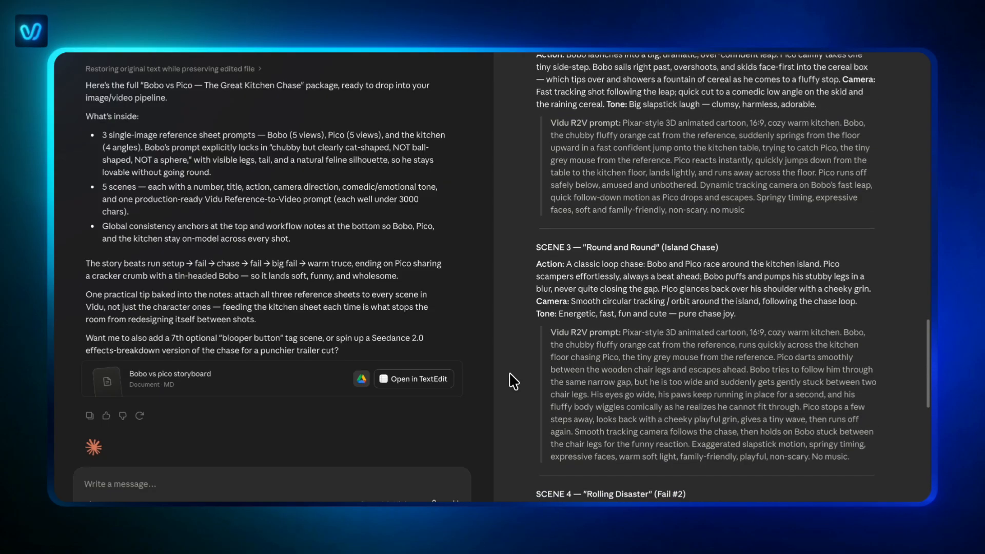
{"action": "scroll", "coordinate": [513, 381], "scroll_direction": "down", "scroll_amount": 6}
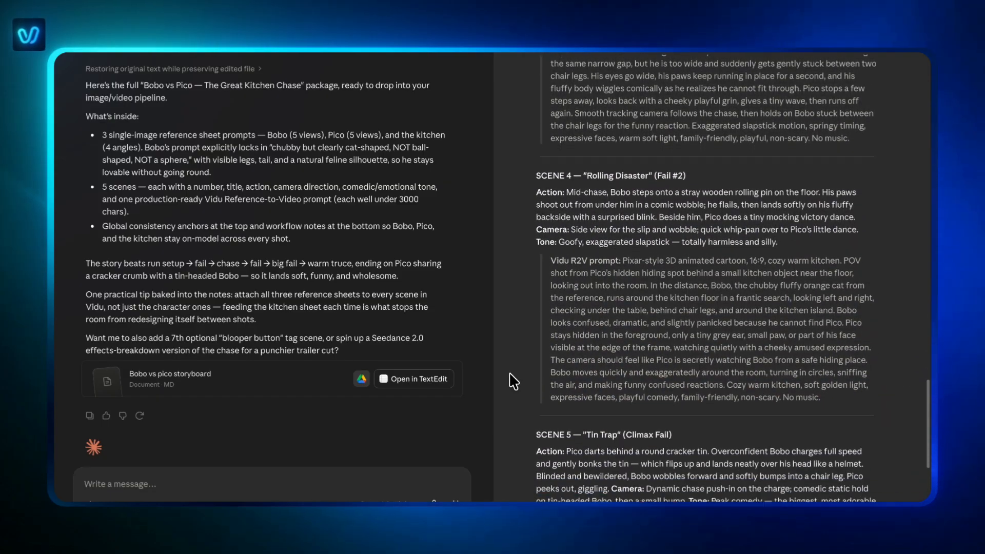
{"action": "scroll", "coordinate": [514, 381], "scroll_direction": "down", "scroll_amount": 6}
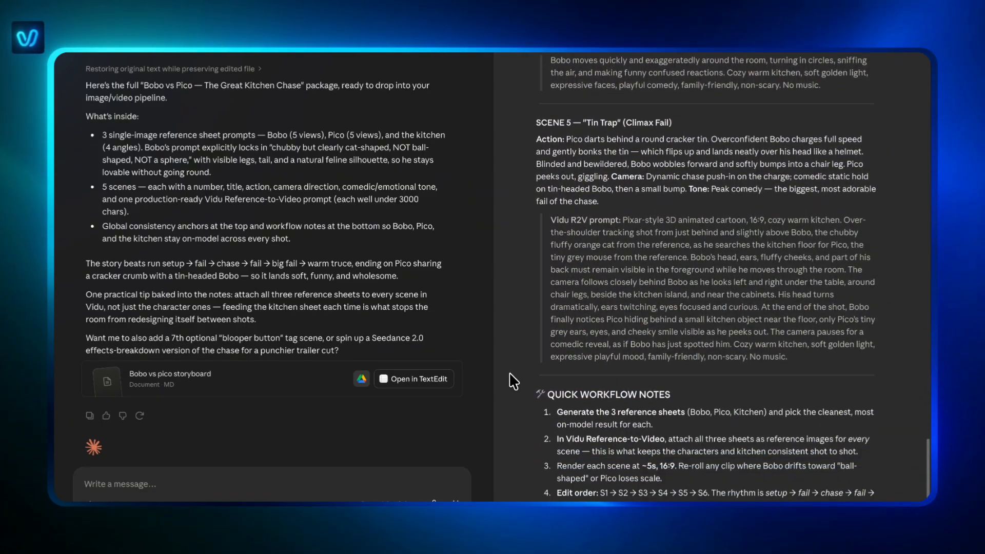
{"action": "scroll", "coordinate": [513, 382], "scroll_direction": "down", "scroll_amount": 2}
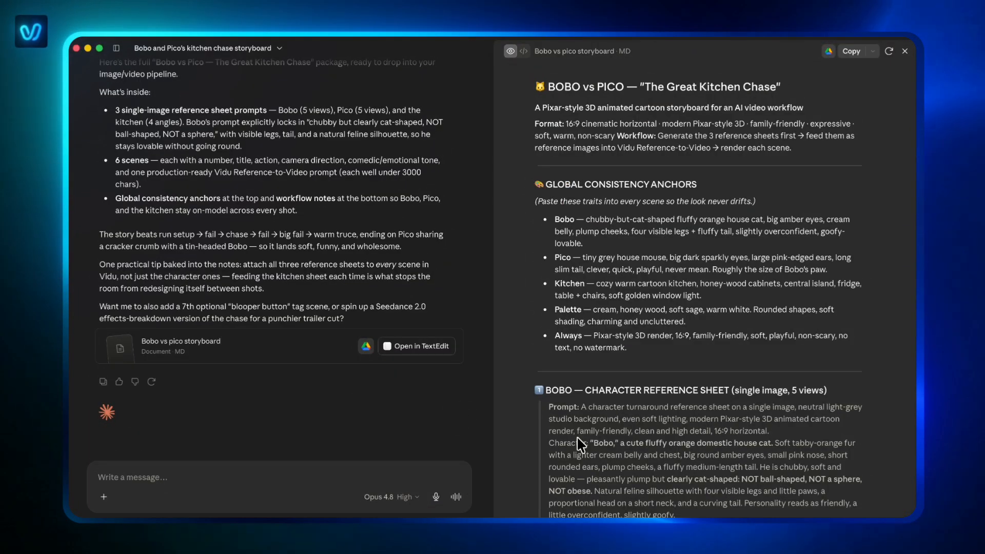
Step: Copy the prompt for Bobo's five-view character reference sheet from the storyboard document
{"action": "scroll", "coordinate": [580, 444], "scroll_direction": "down", "scroll_amount": 4}
{"action": "scroll", "coordinate": [641, 451], "scroll_direction": "down", "scroll_amount": 1}
{"action": "left_click_drag", "start_coordinate": [581, 256], "coordinate": [634, 464]}
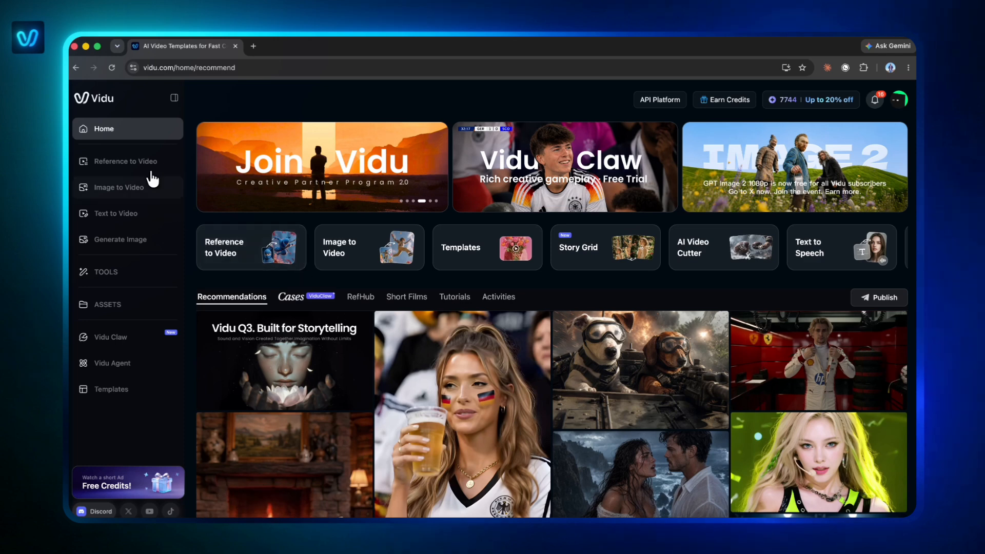
Step: Switch to Vidu and enter the Bobo reference sheet prompt for Text to Image generation, keeping GPT Image 2 as the model
{"action": "left_click", "coordinate": [119, 241]}
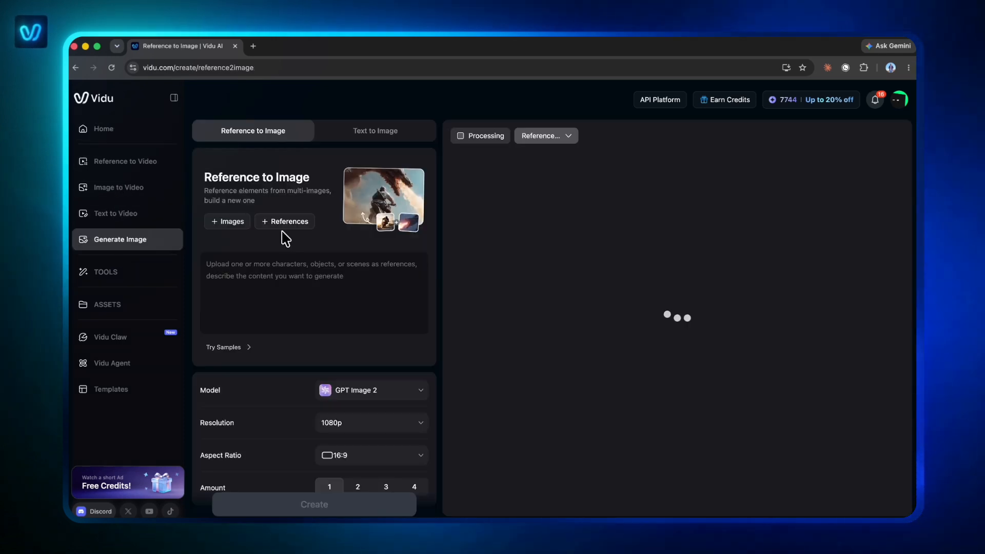
{"action": "left_click", "coordinate": [389, 132]}
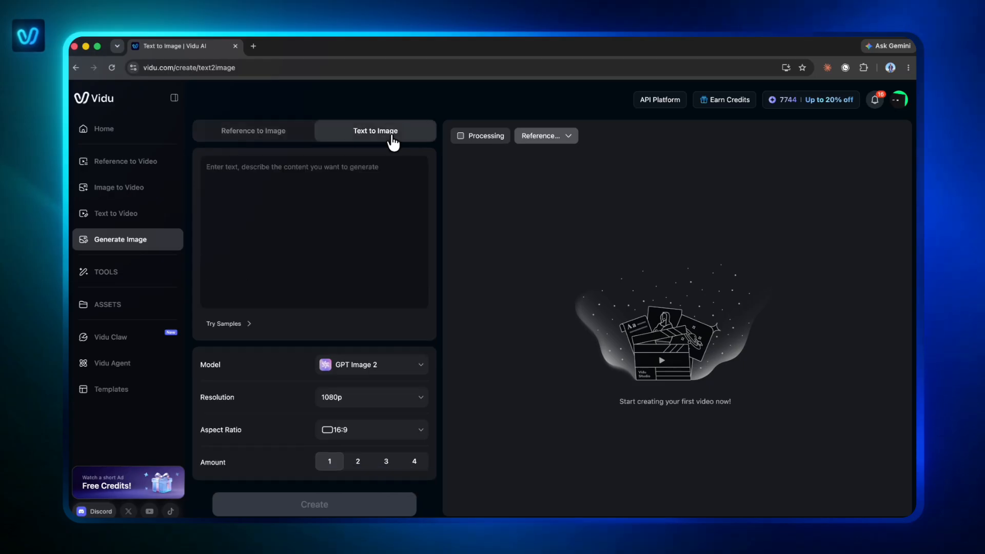
{"action": "left_click", "coordinate": [330, 199]}
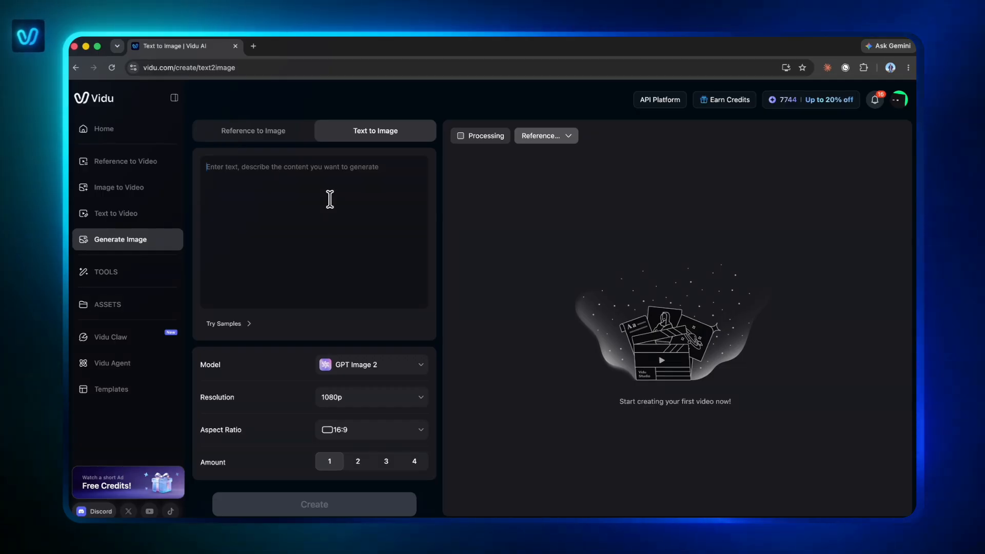
{"action": "type", "text": "Layout: the same character shown in five clearly separated views, evenly spaced across one sheet at consistent scale and identical design — (1) Front view standing, facing camera; (2) Side / profile view full body, left-facing; (3) Three-quarter view ¾ front angle; (4) Back view showing tail and back fur; (5) Expression / pose view sitting upright with a confident \"I've got this\" grin, one front paw raised.  Consistent character design across all five views, turnaround model-sheet style, clean lines, soft shading, warm appealing colors, subtle fluffy fur edges. No text labels, no watermark."}
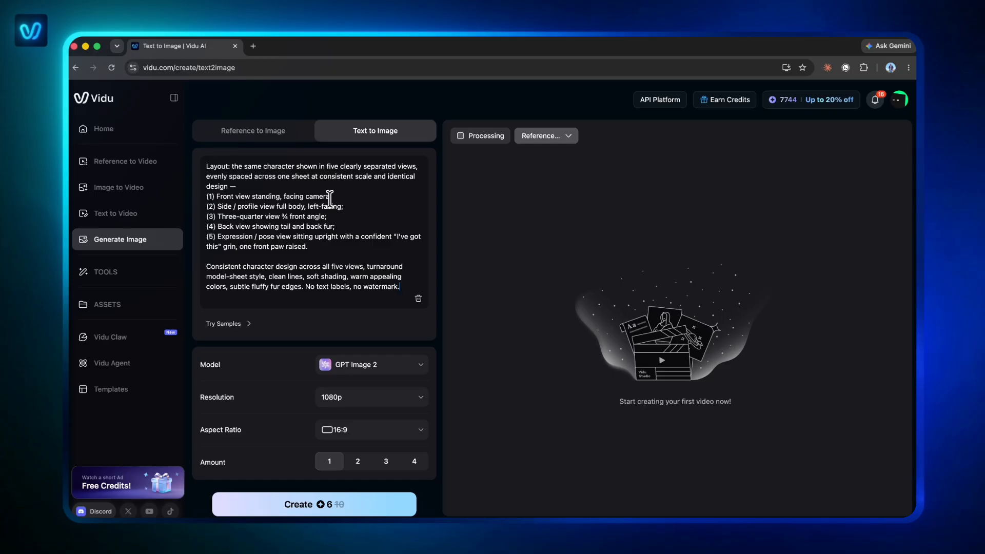
{"action": "left_click", "coordinate": [373, 365]}
{"action": "left_click", "coordinate": [295, 366]}
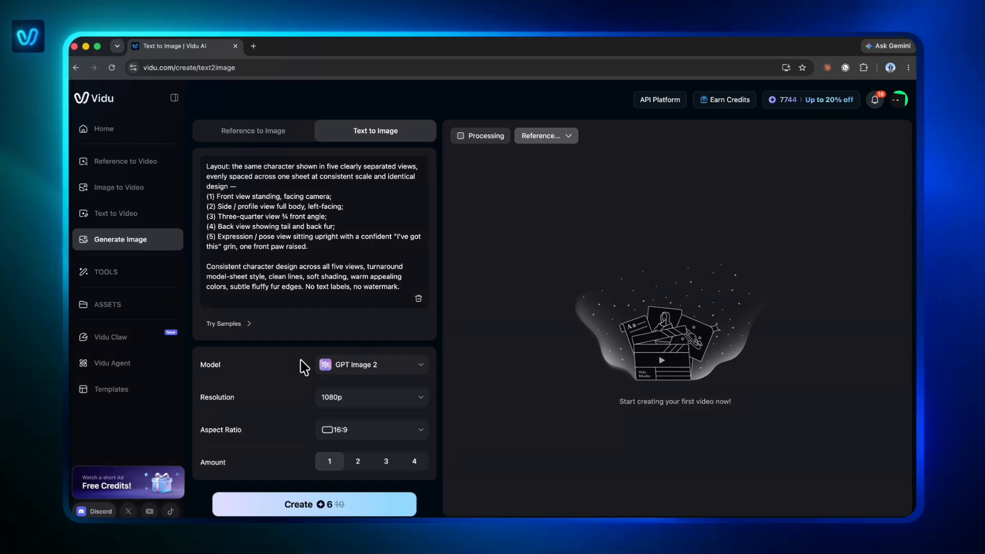
Step: Set the resolution to 2K, generate Bobo's reference sheet and open the resulting image for inspection
{"action": "left_click", "coordinate": [354, 407]}
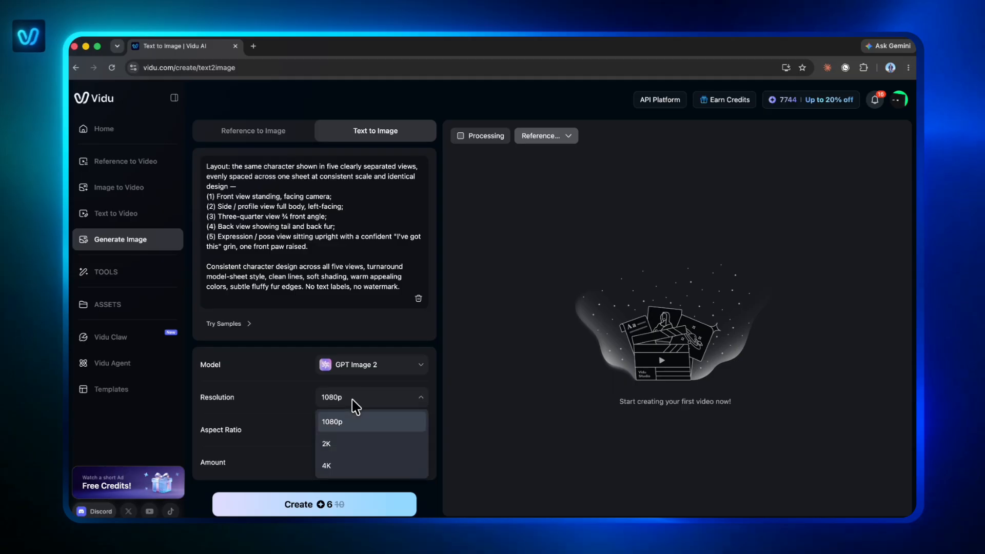
{"action": "left_click", "coordinate": [349, 444]}
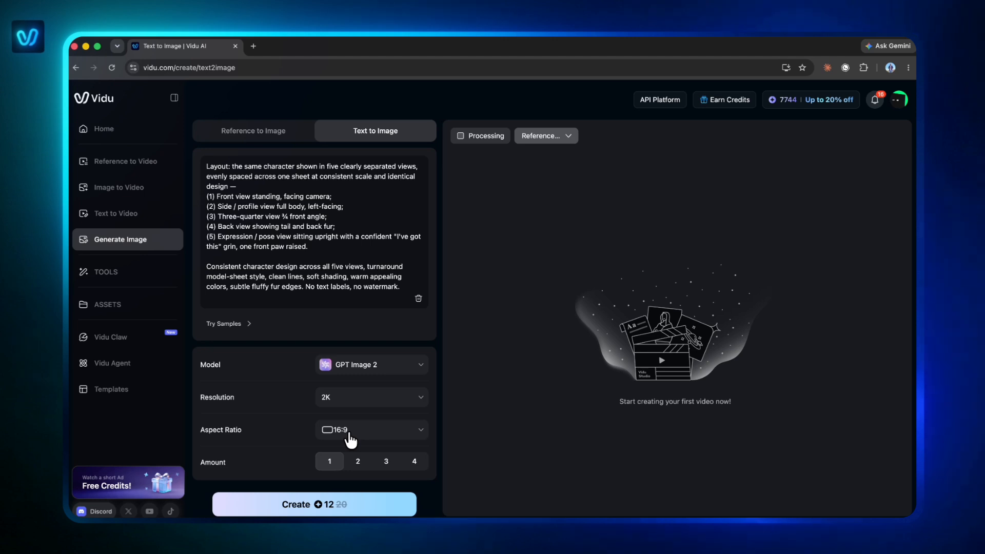
{"action": "left_click", "coordinate": [322, 503]}
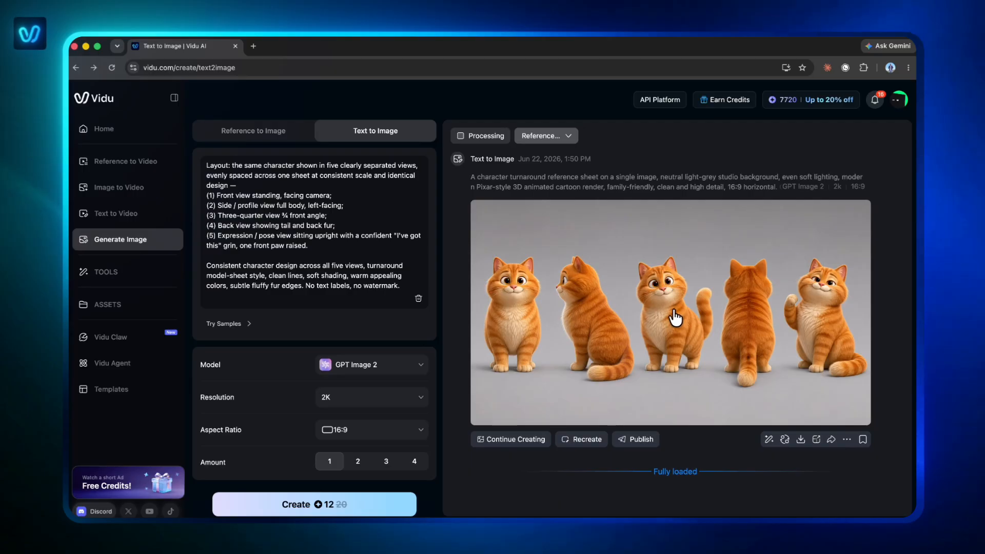
{"action": "left_click", "coordinate": [676, 317]}
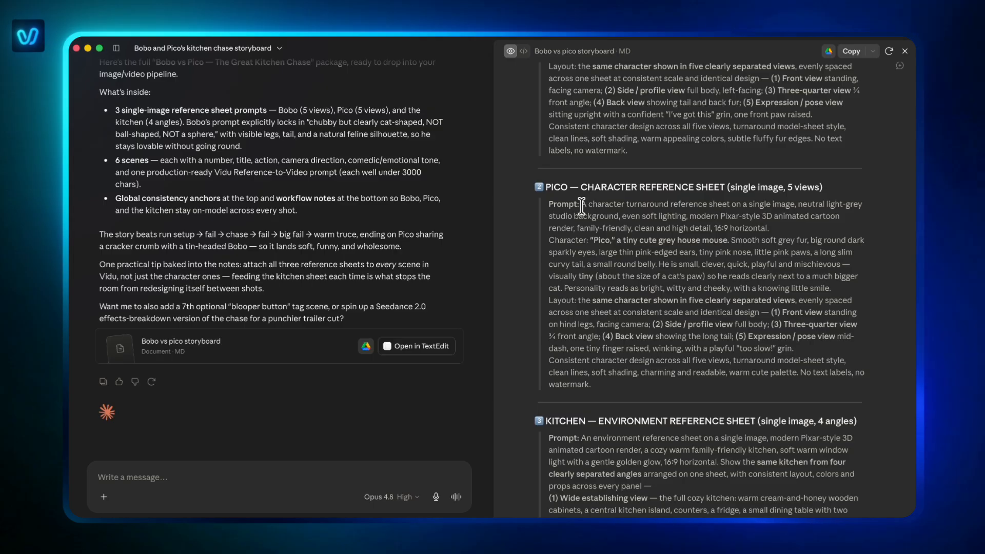
Step: Copy Pico's five-view sheet prompt from the Claude storyboard, replace the Vidu prompt with it, generate the image and open it
{"action": "left_click_drag", "start_coordinate": [581, 204], "coordinate": [610, 390]}
{"action": "key", "text": "super+c"}
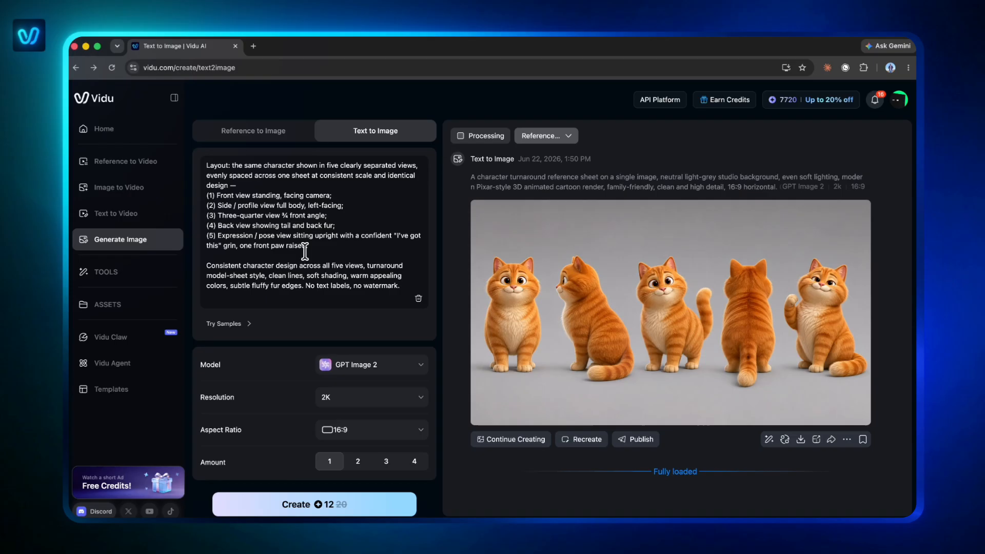
{"action": "key", "text": "super+a"}
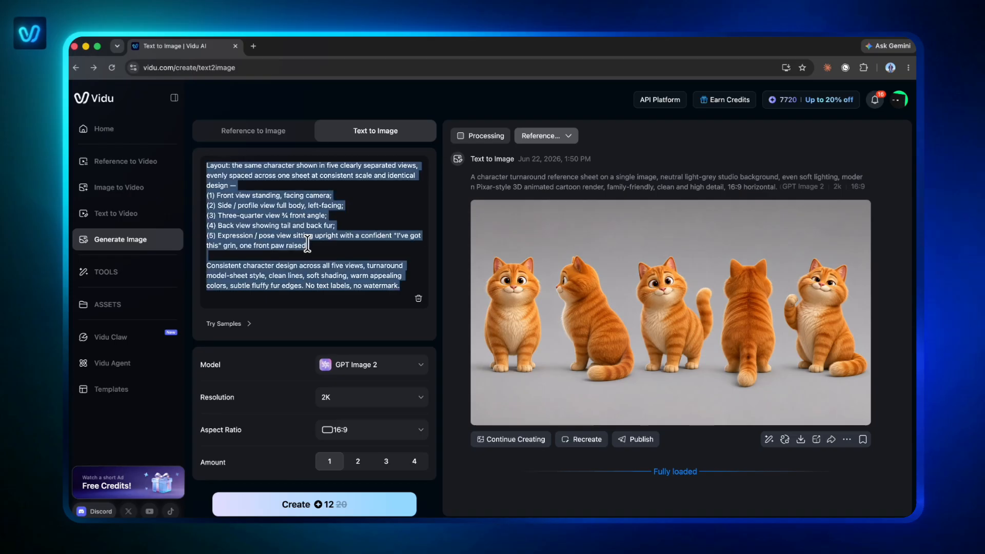
{"action": "key", "text": "super+v"}
{"action": "left_click", "coordinate": [330, 503]}
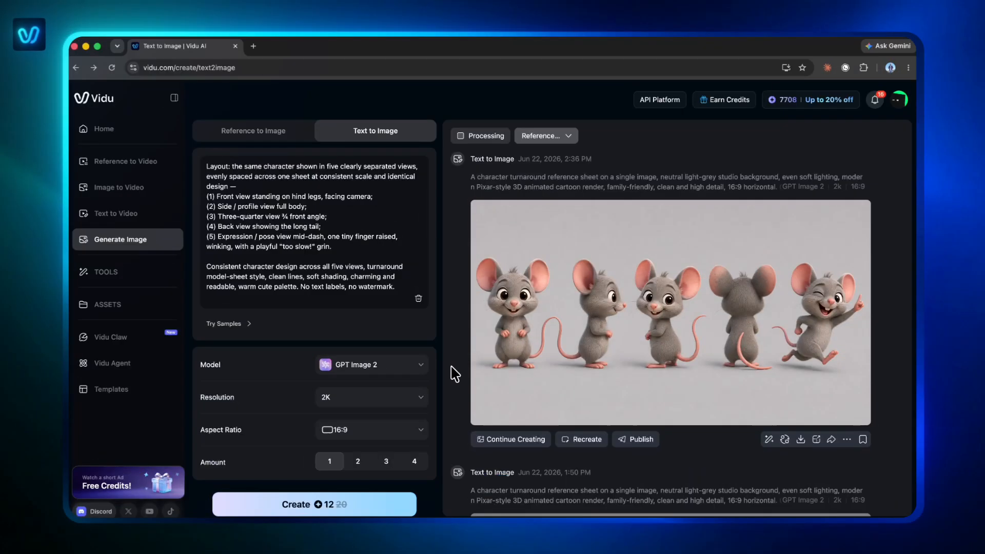
{"action": "left_click", "coordinate": [656, 324]}
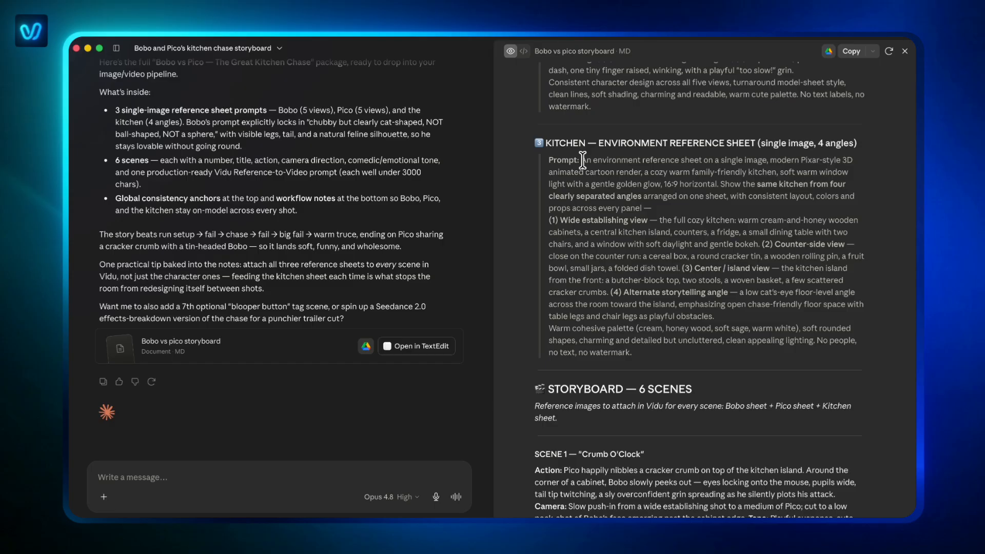
Step: Copy the four-angle kitchen environment prompt from the Claude storyboard, replace the Vidu prompt with it, generate the sheet and open it
{"action": "left_click_drag", "start_coordinate": [583, 159], "coordinate": [649, 354]}
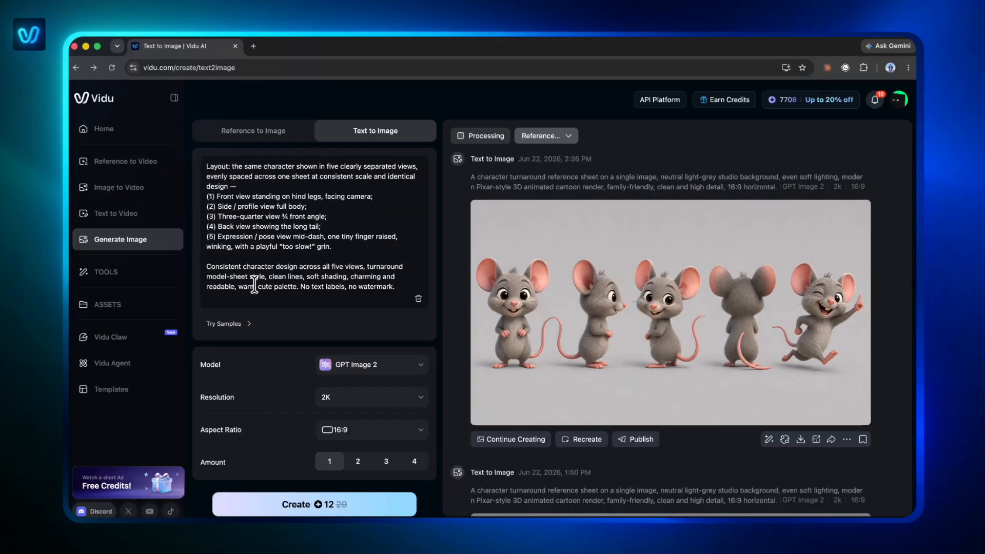
{"action": "left_click", "coordinate": [268, 249]}
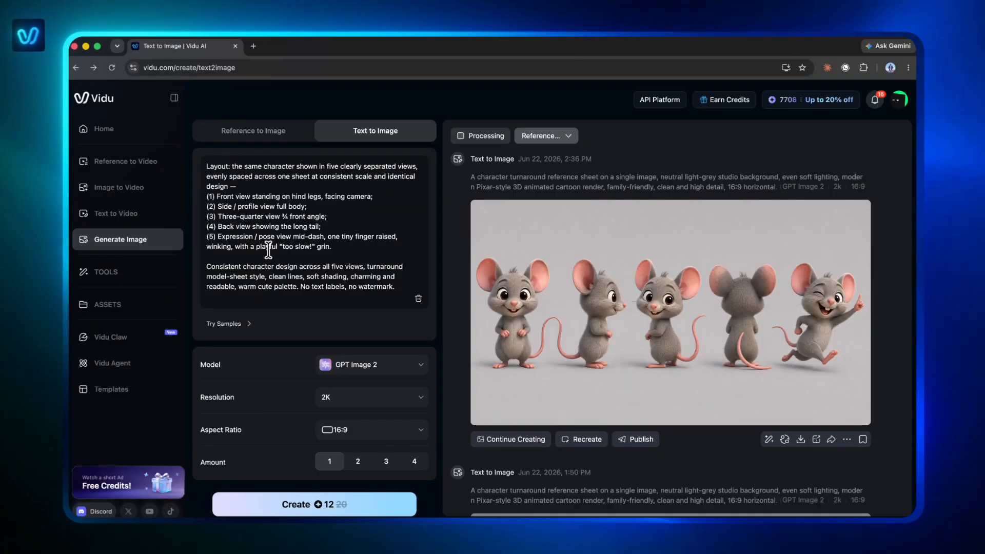
{"action": "key", "text": "super+a"}
{"action": "key", "text": "super+v"}
{"action": "left_click", "coordinate": [310, 501]}
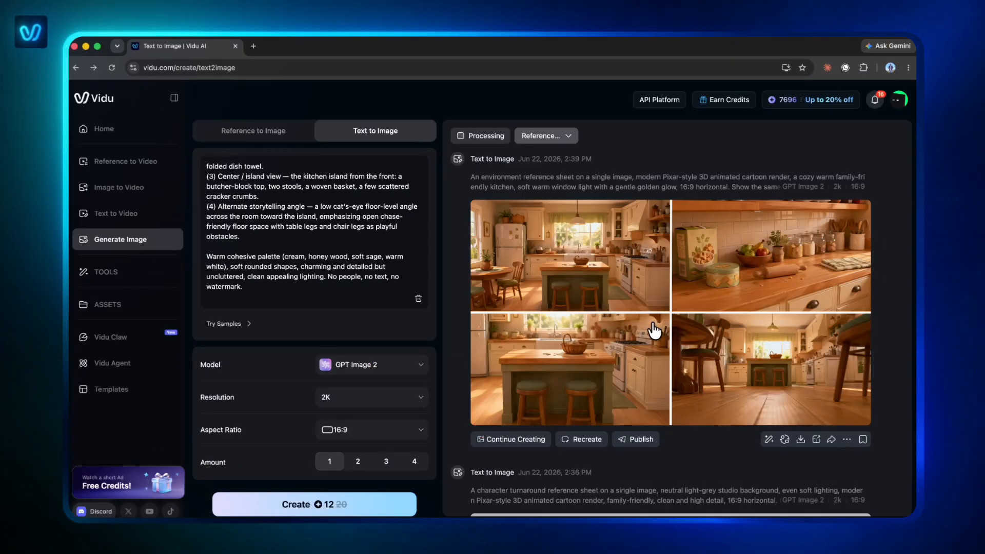
{"action": "left_click", "coordinate": [659, 322]}
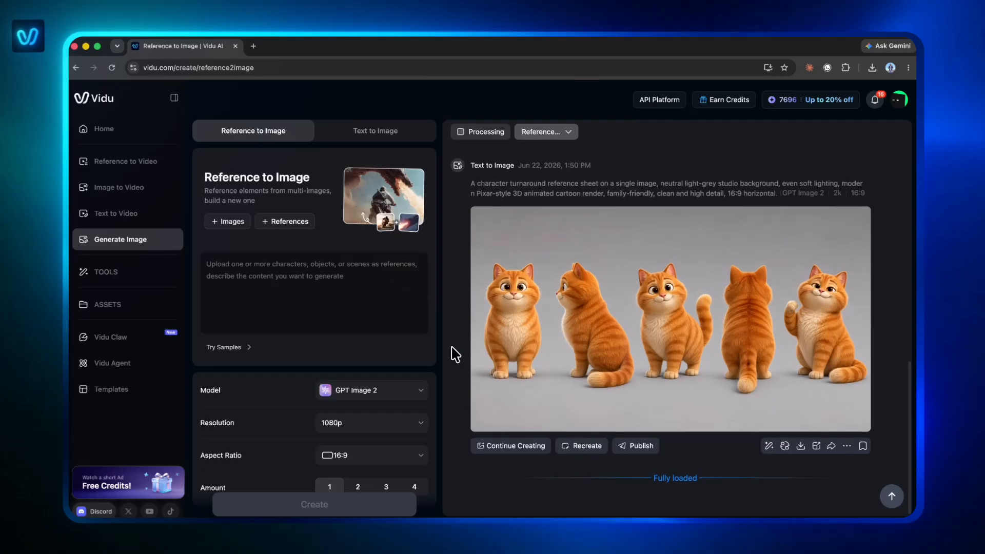
Step: Look over the generated sheets and open the saved references in the assets library
{"action": "scroll", "coordinate": [456, 354], "scroll_direction": "up", "scroll_amount": 5}
{"action": "scroll", "coordinate": [456, 354], "scroll_direction": "up", "scroll_amount": 6}
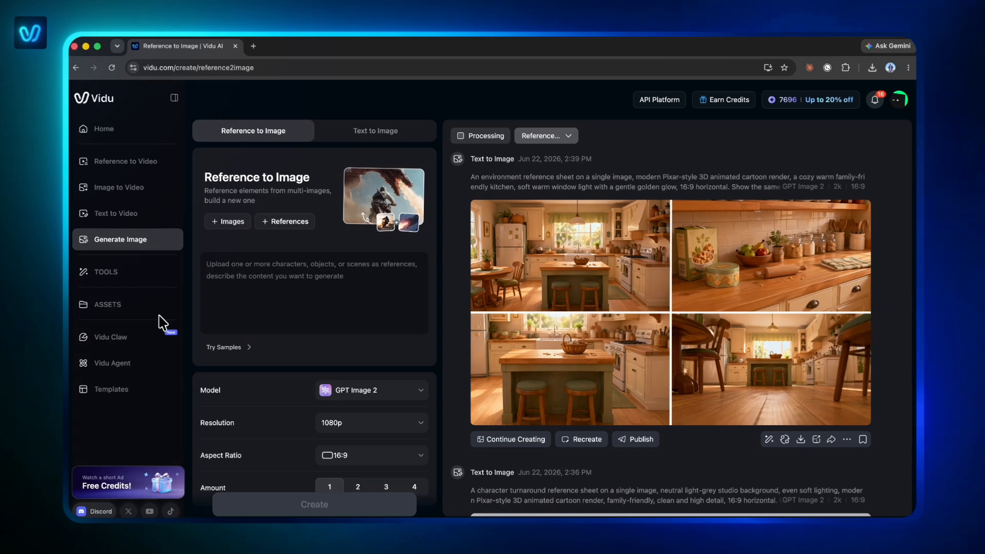
{"action": "left_click", "coordinate": [137, 305]}
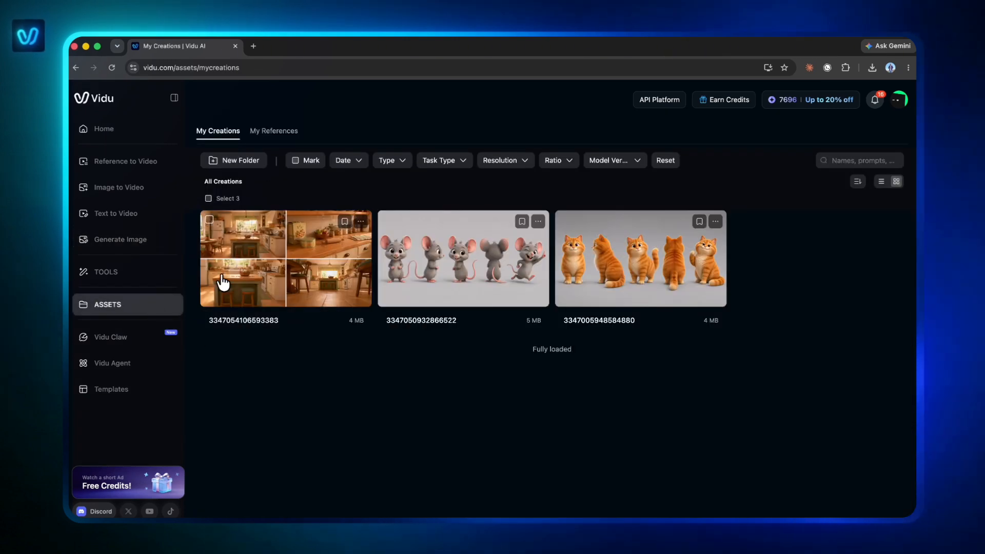
{"action": "left_click", "coordinate": [274, 134]}
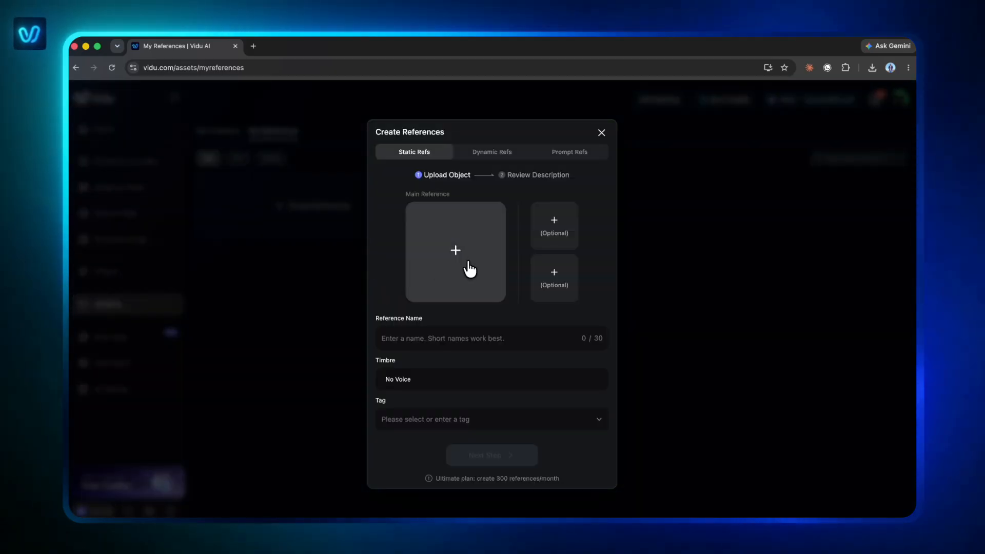
Step: Upload bobo.png as the main image of a new static reference, name it Bobo and proceed to its description
{"action": "left_click", "coordinate": [467, 270]}
{"action": "left_click", "coordinate": [383, 258]}
{"action": "left_click", "coordinate": [686, 380]}
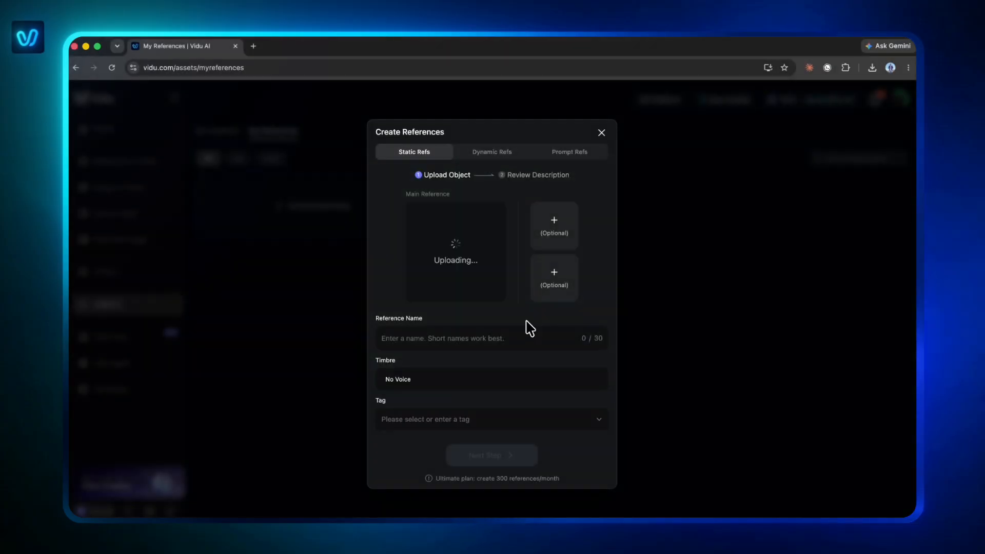
{"action": "left_click", "coordinate": [494, 332]}
{"action": "type", "text": "Bobo"}
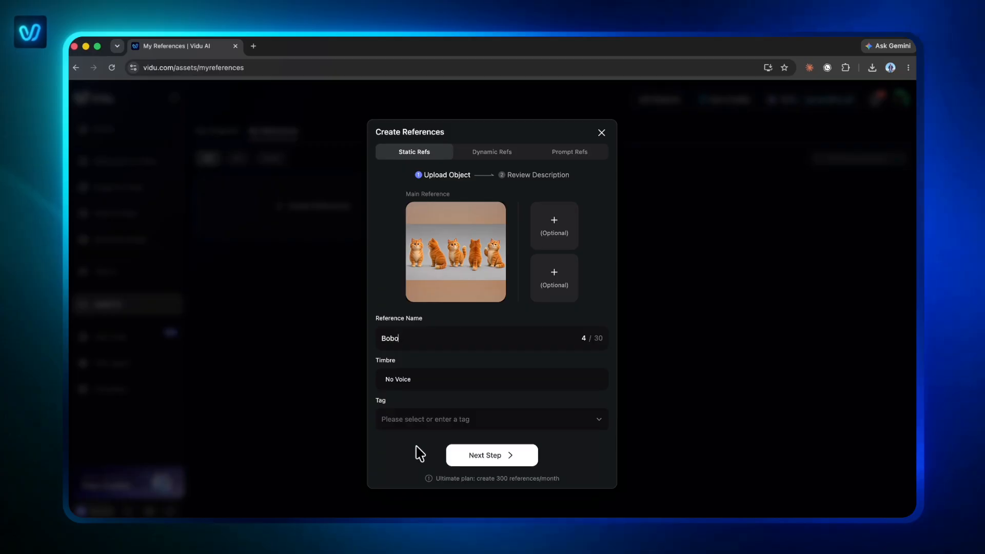
{"action": "left_click", "coordinate": [493, 457]}
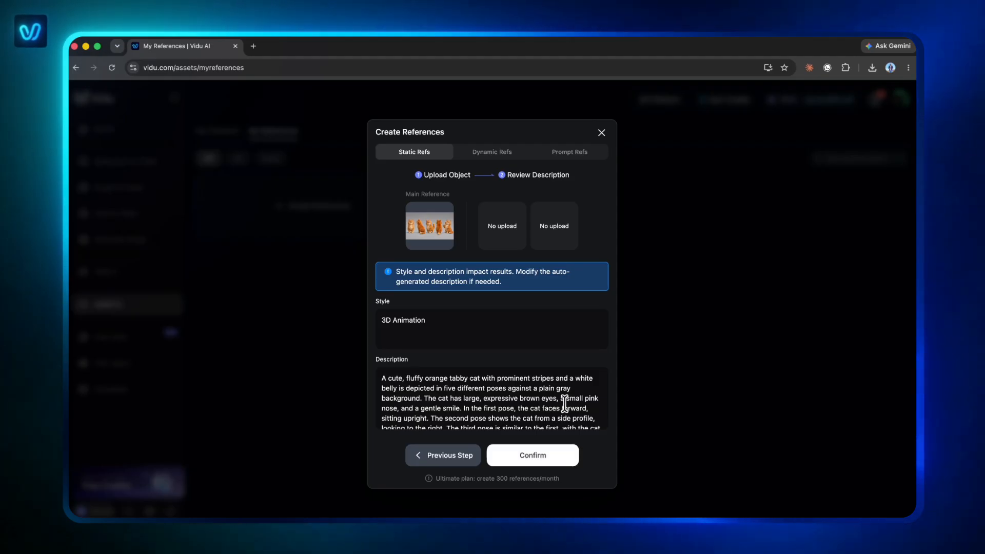
Step: Review the auto-generated description of the Bobo reference and confirm its creation with the 3D Animation style
{"action": "scroll", "coordinate": [564, 405], "scroll_direction": "down", "scroll_amount": 1}
{"action": "scroll", "coordinate": [564, 404], "scroll_direction": "down", "scroll_amount": 3}
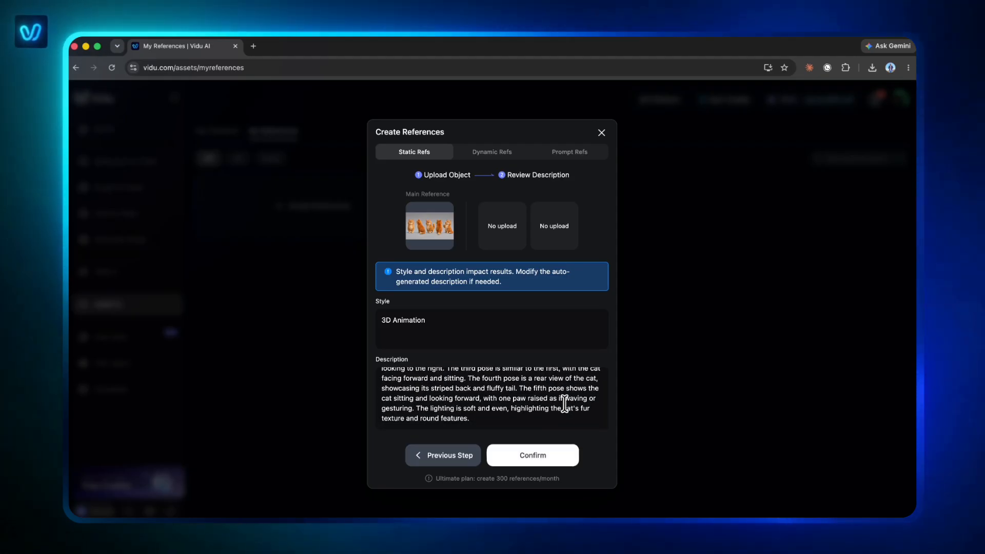
{"action": "scroll", "coordinate": [564, 406], "scroll_direction": "up", "scroll_amount": 4}
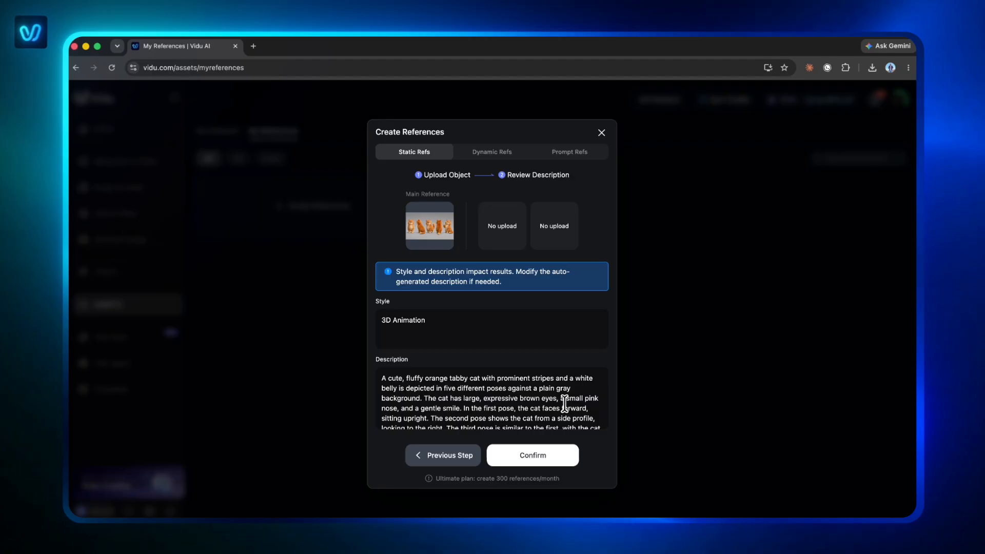
{"action": "left_click", "coordinate": [544, 460]}
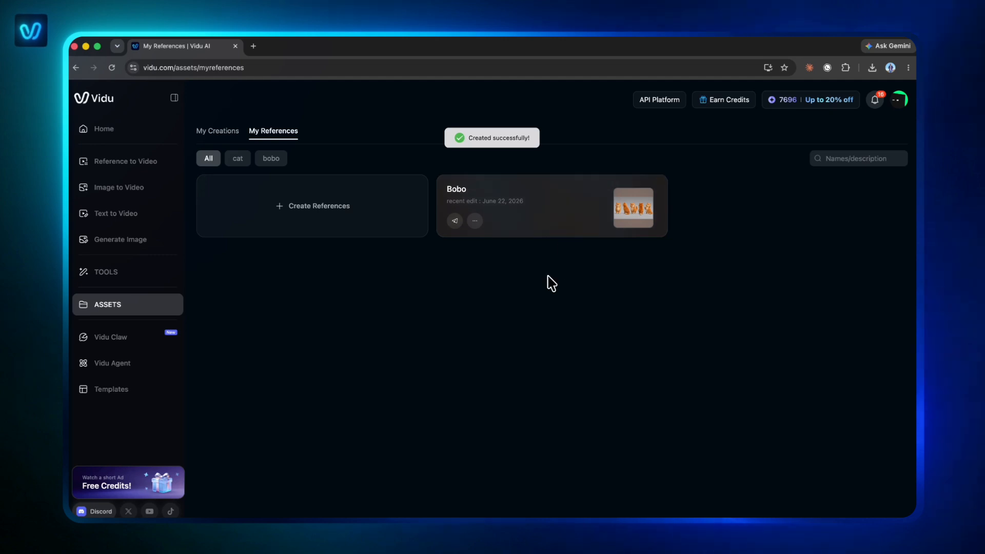
Step: Create a static reference named Pico from pico.png, accepting the auto-generated style and description
{"action": "left_click", "coordinate": [328, 214]}
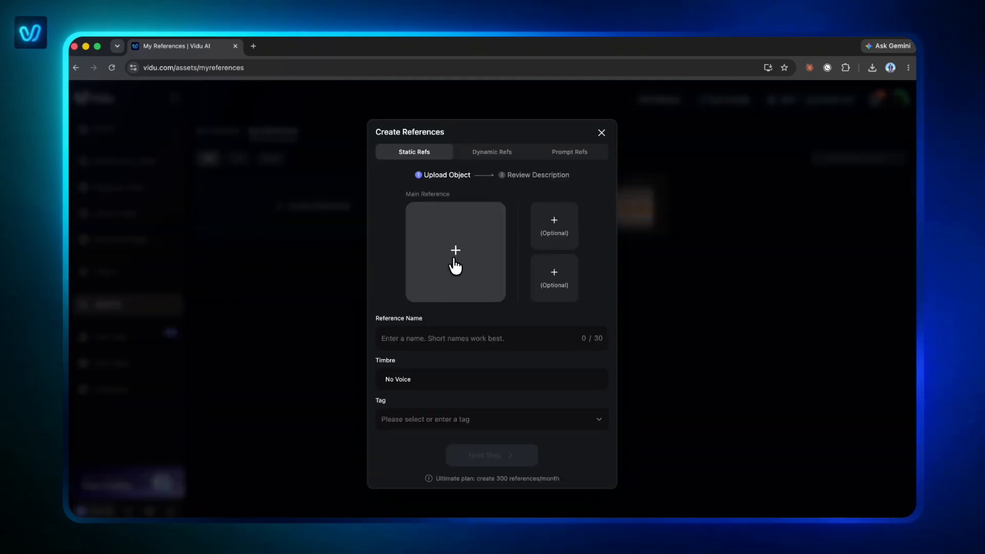
{"action": "left_click", "coordinate": [456, 259]}
{"action": "left_click", "coordinate": [503, 259]}
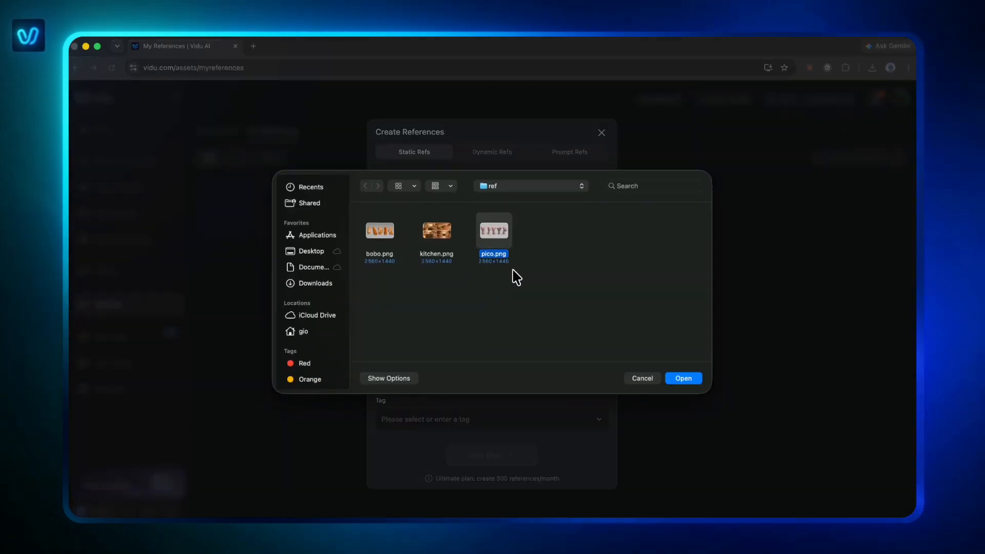
{"action": "left_click", "coordinate": [684, 374]}
{"action": "left_click", "coordinate": [472, 336]}
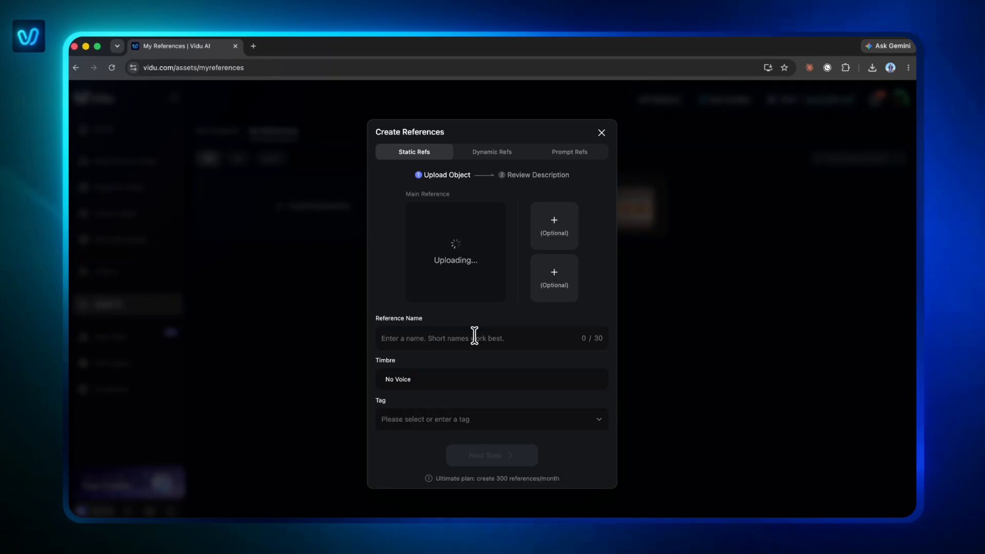
{"action": "type", "text": "Pico"}
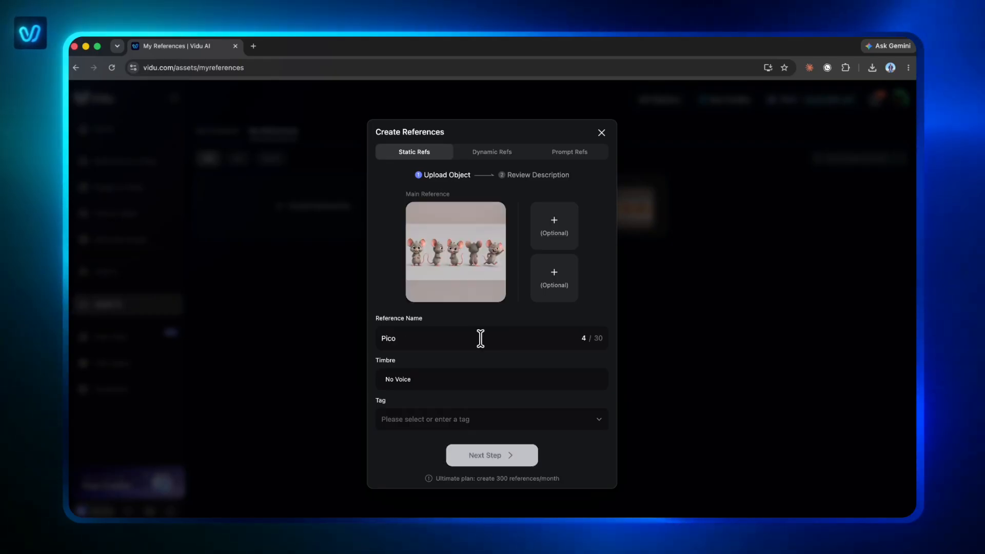
{"action": "left_click", "coordinate": [502, 457]}
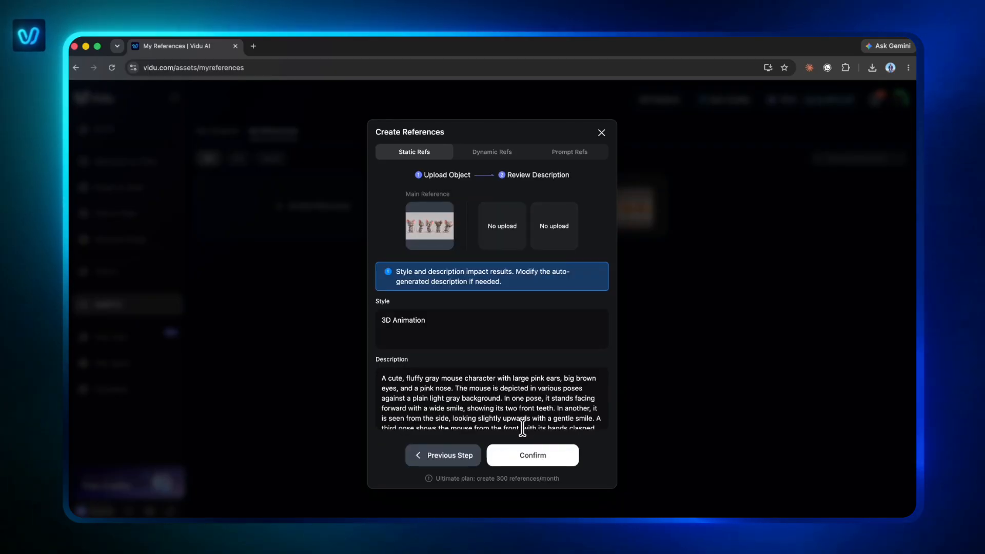
{"action": "left_click", "coordinate": [526, 456]}
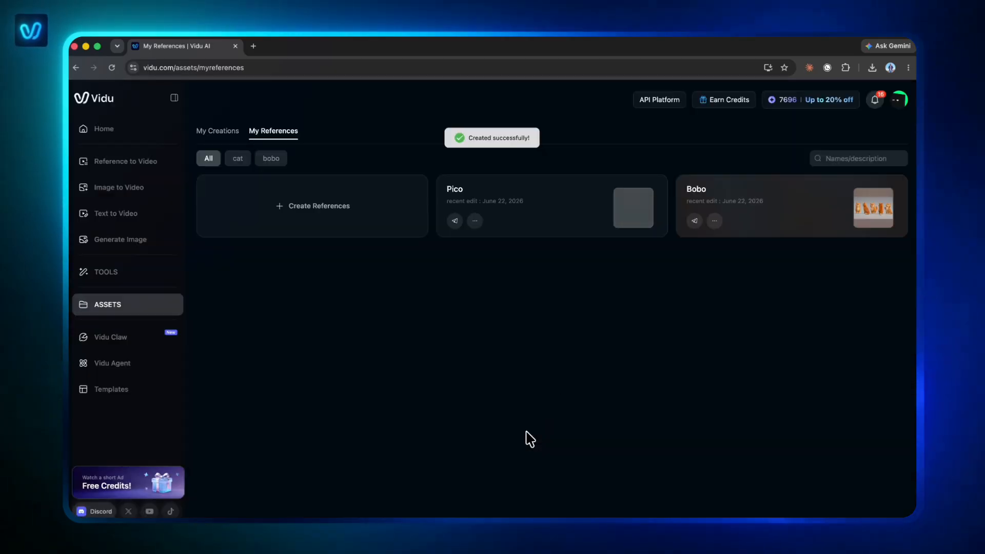
Step: Create a static reference named Kitchen from kitchen.png, accepting the auto-generated style and description
{"action": "left_click", "coordinate": [296, 214]}
{"action": "left_click", "coordinate": [449, 259]}
{"action": "left_click", "coordinate": [676, 370]}
{"action": "left_click", "coordinate": [480, 337]}
{"action": "type", "text": "Kitch"}
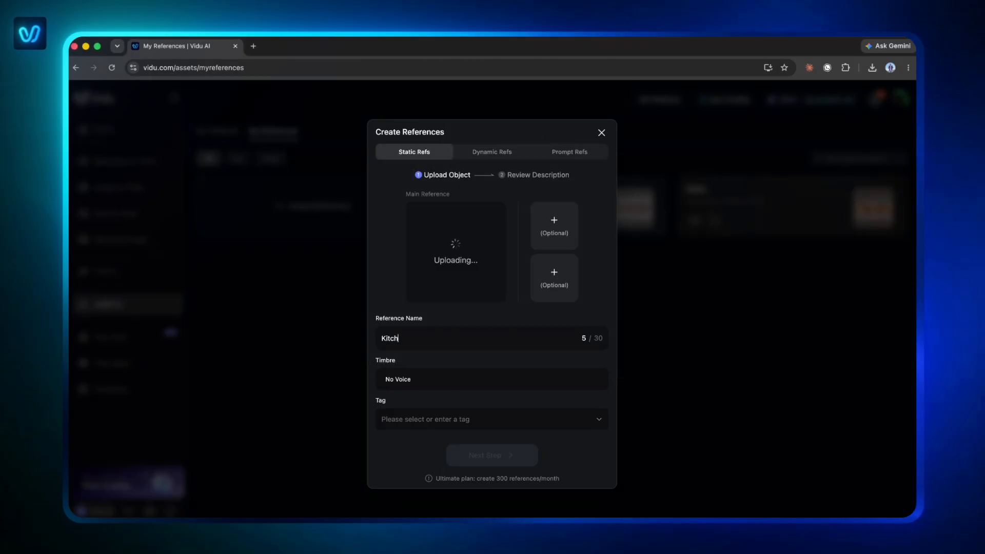
{"action": "type", "text": "en"}
{"action": "left_click", "coordinate": [499, 461]}
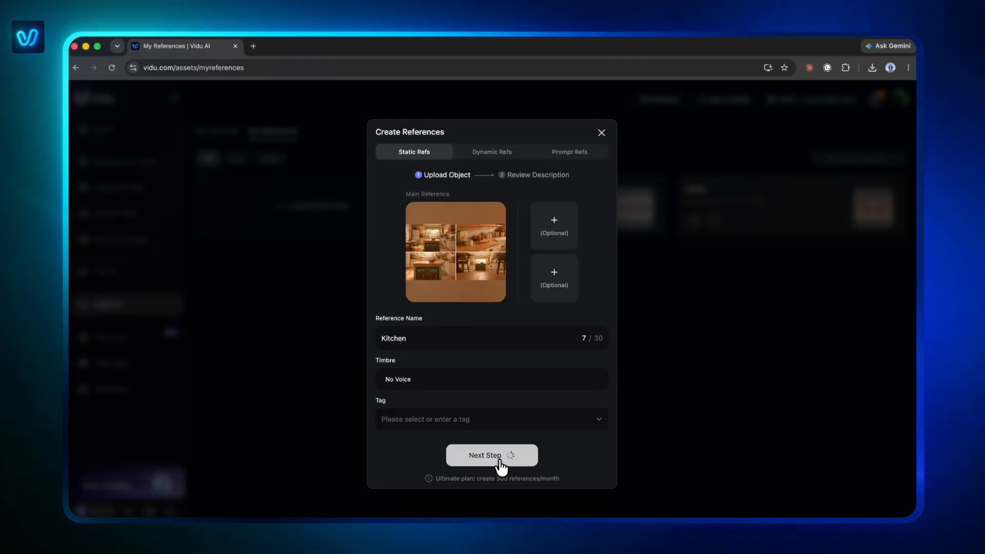
{"action": "left_click", "coordinate": [529, 460]}
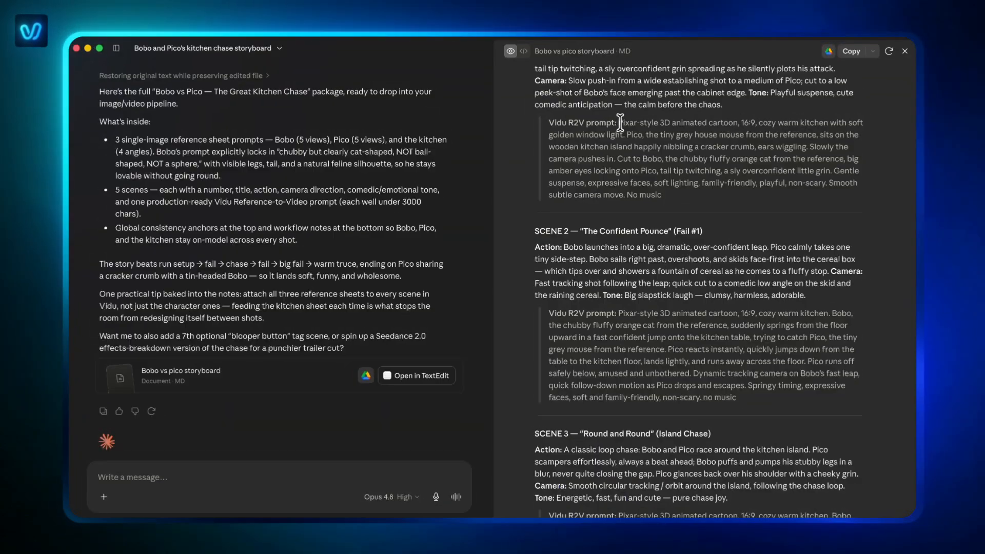
Step: Copy the Scene 1 Vidu R2V prompt from the Claude storyboard and enter it as the Reference to Video prompt in Vidu
{"action": "left_click_drag", "start_coordinate": [620, 123], "coordinate": [678, 199]}
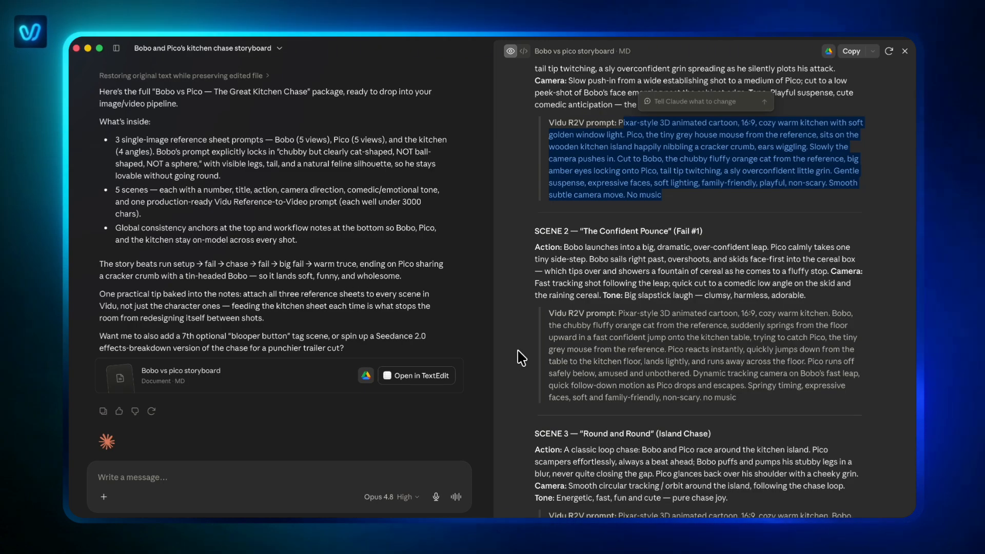
{"action": "left_click", "coordinate": [249, 513]}
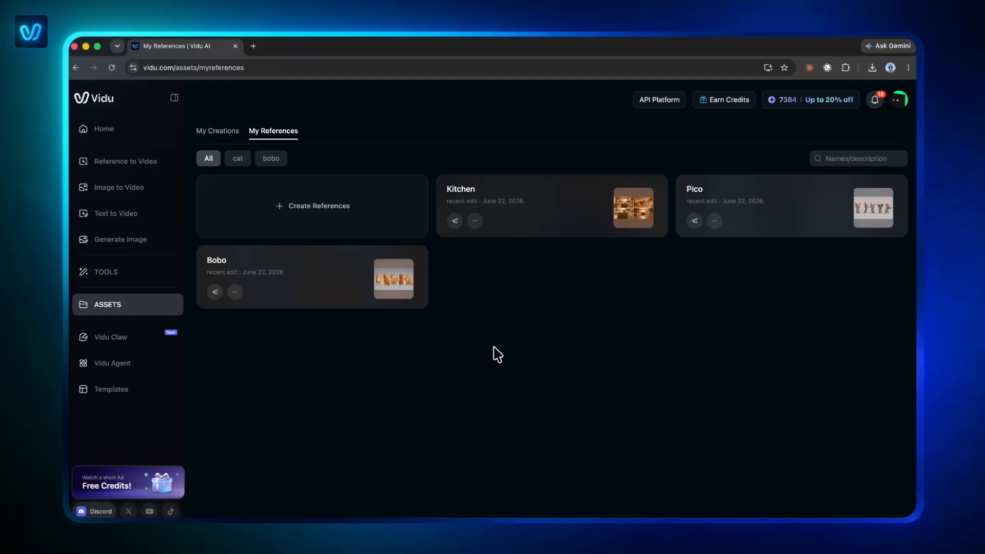
{"action": "left_click", "coordinate": [146, 164]}
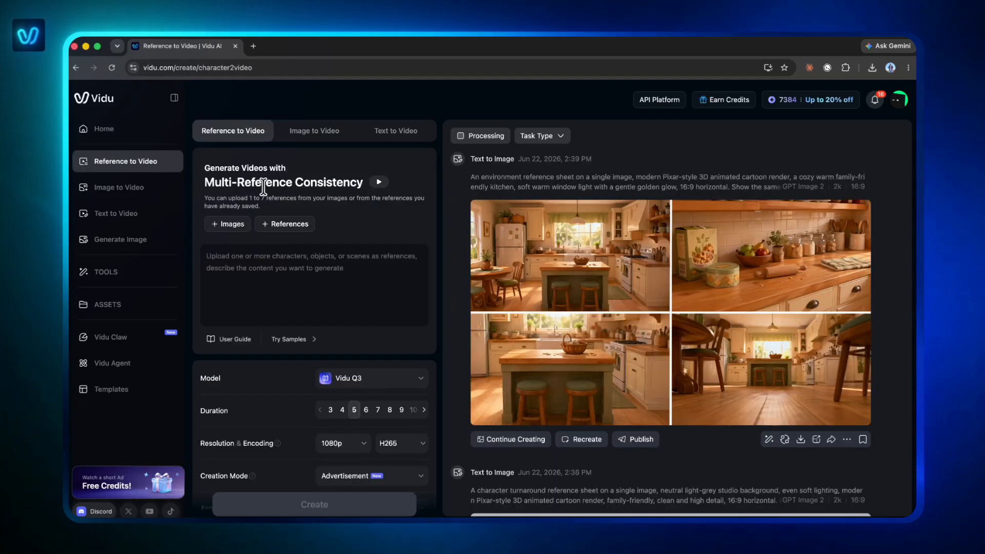
{"action": "left_click", "coordinate": [313, 274]}
{"action": "key", "text": "ctrl+v"}
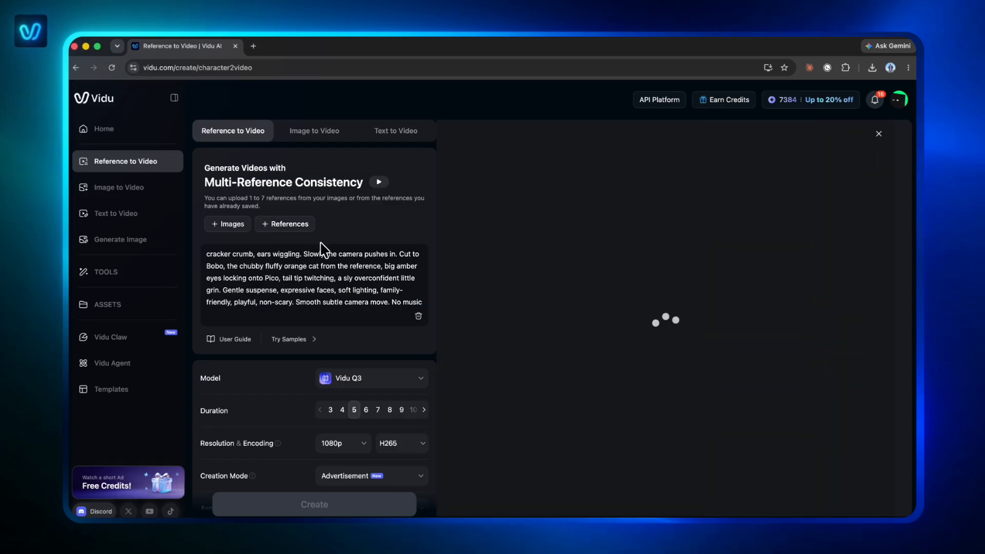
Step: Attach the saved Kitchen, Pico and Bobo references to the Scene 1 video
{"action": "left_click", "coordinate": [554, 249]}
{"action": "left_click", "coordinate": [661, 248]}
{"action": "left_click", "coordinate": [743, 248]}
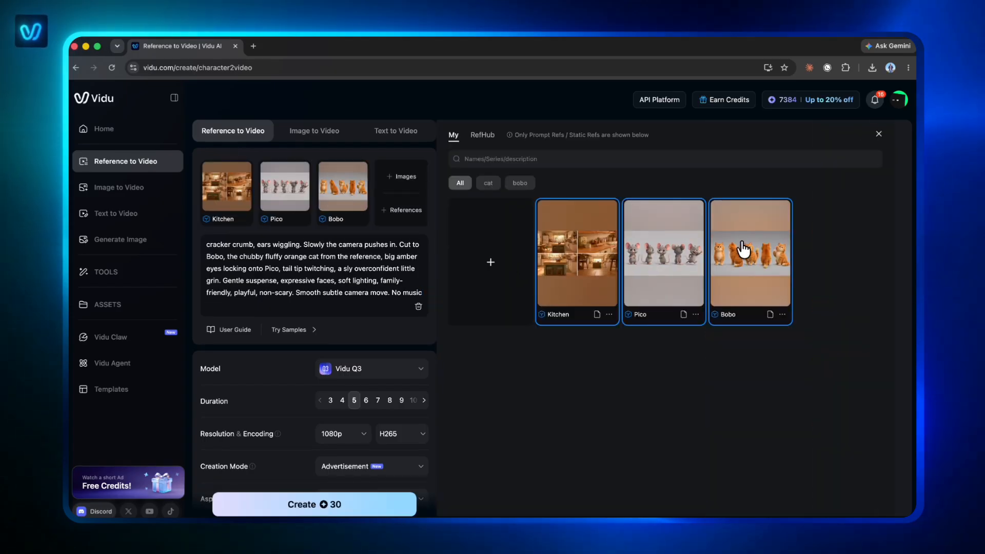
Step: Close the reference library, keep Vidu Q3 as the model and set the Scene 1 video's duration to 8 seconds
{"action": "left_click", "coordinate": [878, 135]}
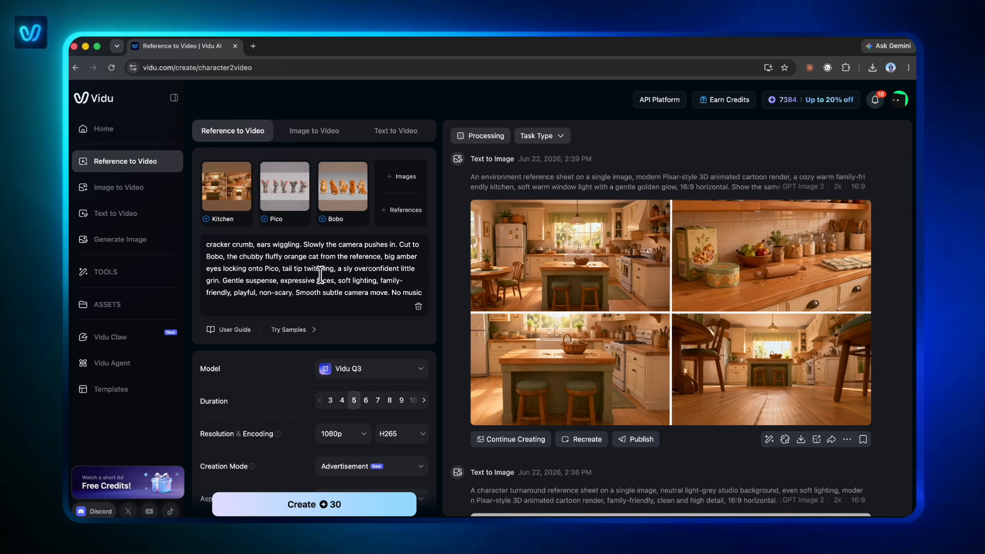
{"action": "left_click", "coordinate": [351, 369]}
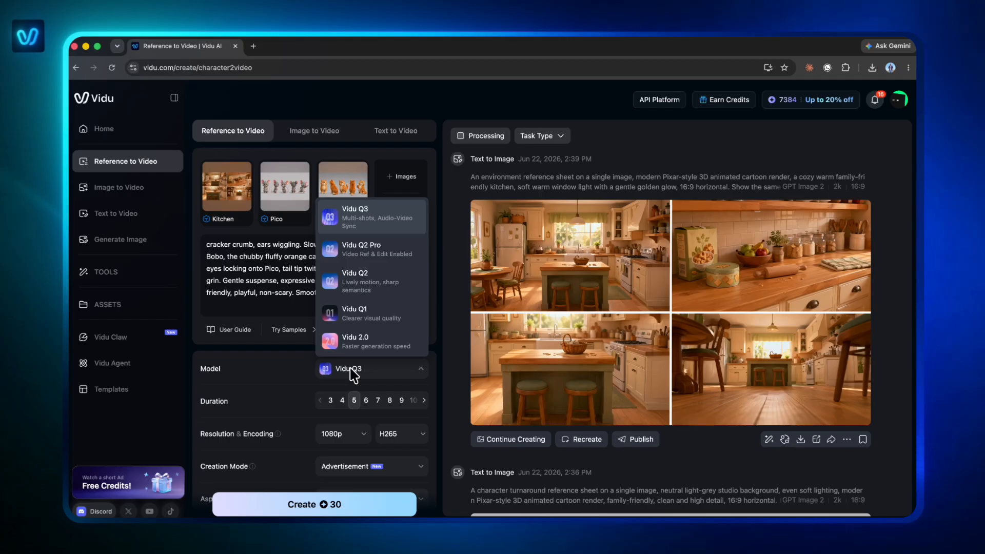
{"action": "left_click", "coordinate": [351, 370]}
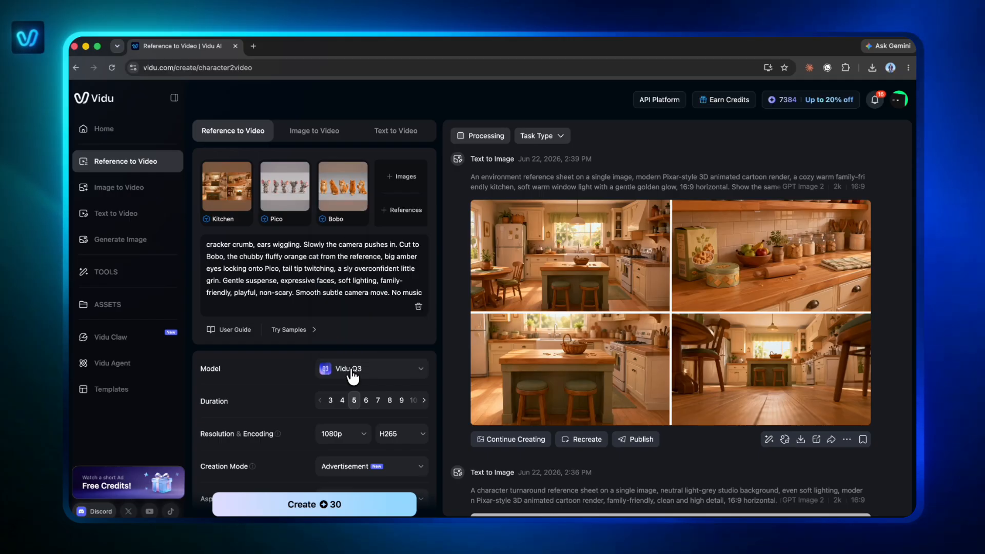
{"action": "left_click", "coordinate": [388, 404]}
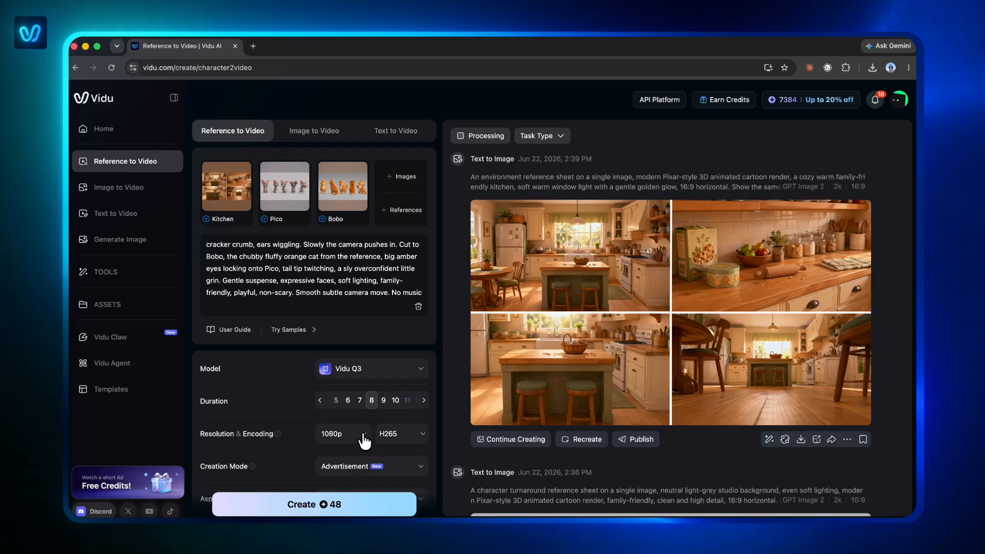
Step: Set the creation mode to Cinematic, keep the 16:9 aspect ratio and generate the Scene 1 video
{"action": "scroll", "coordinate": [379, 467], "scroll_direction": "down", "scroll_amount": 2}
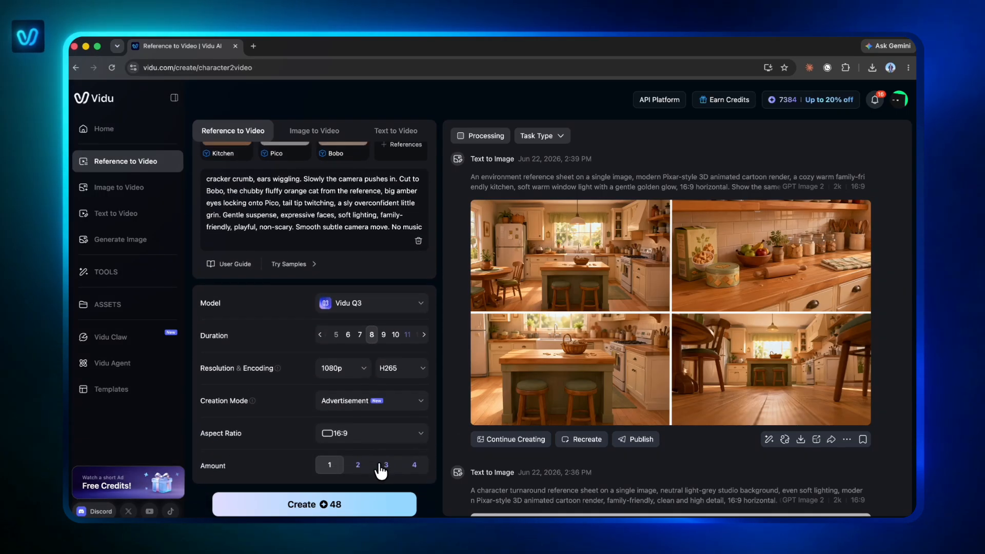
{"action": "left_click", "coordinate": [380, 399]}
{"action": "left_click", "coordinate": [372, 439]}
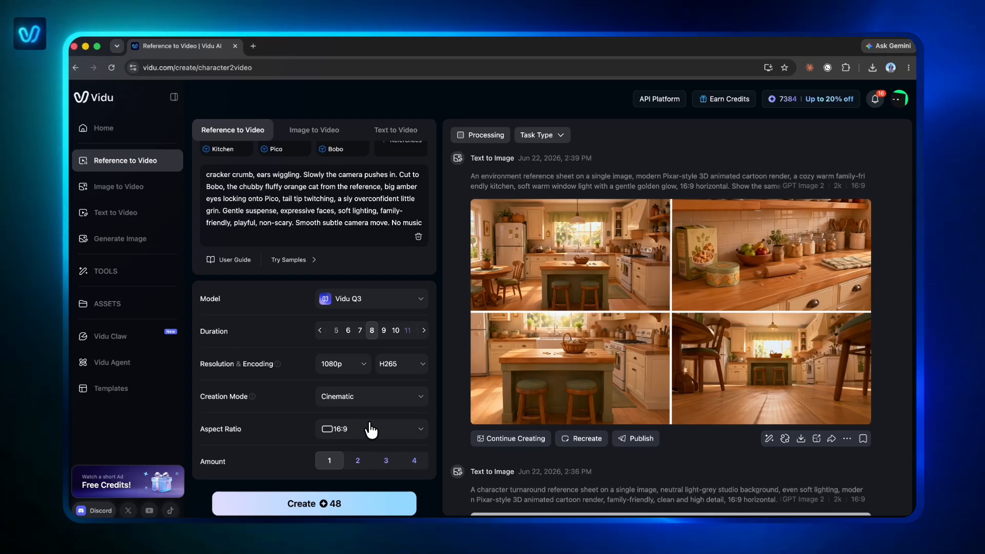
{"action": "left_click", "coordinate": [330, 504]}
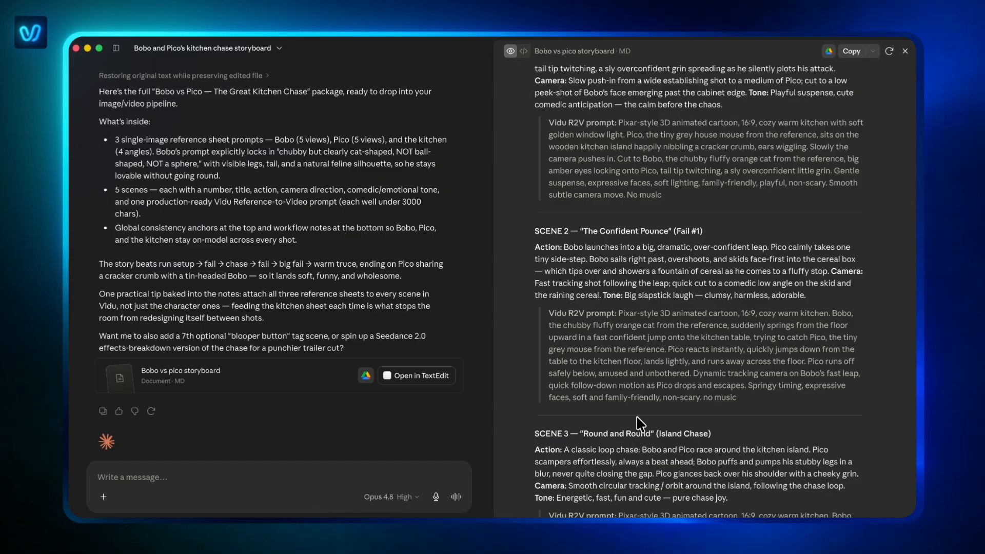
Step: Replace the prompt text with the Scene 2 Vidu R2V prompt from the Claude storyboard and set the duration to 6 seconds
{"action": "left_click_drag", "start_coordinate": [741, 398], "coordinate": [618, 313]}
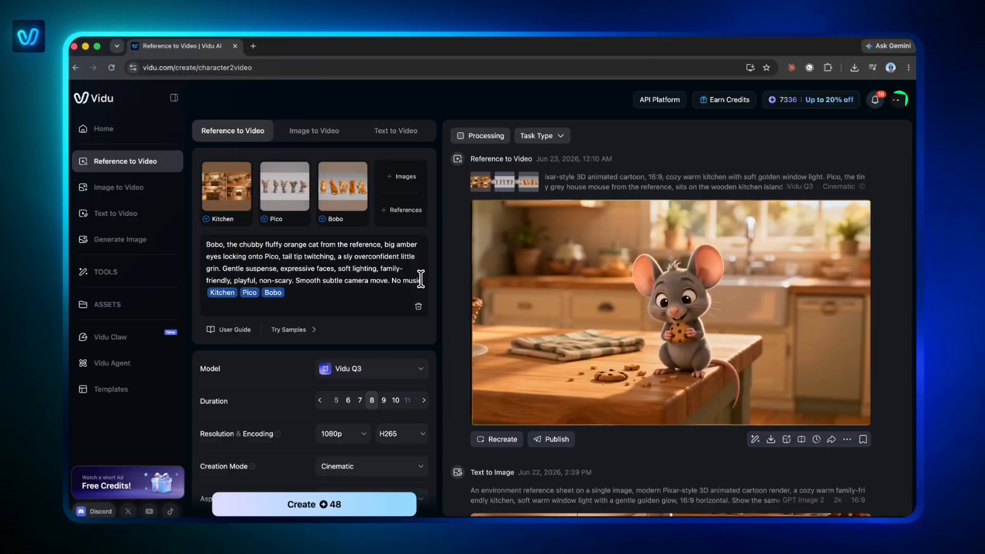
{"action": "left_click_drag", "start_coordinate": [422, 281], "coordinate": [203, 220]}
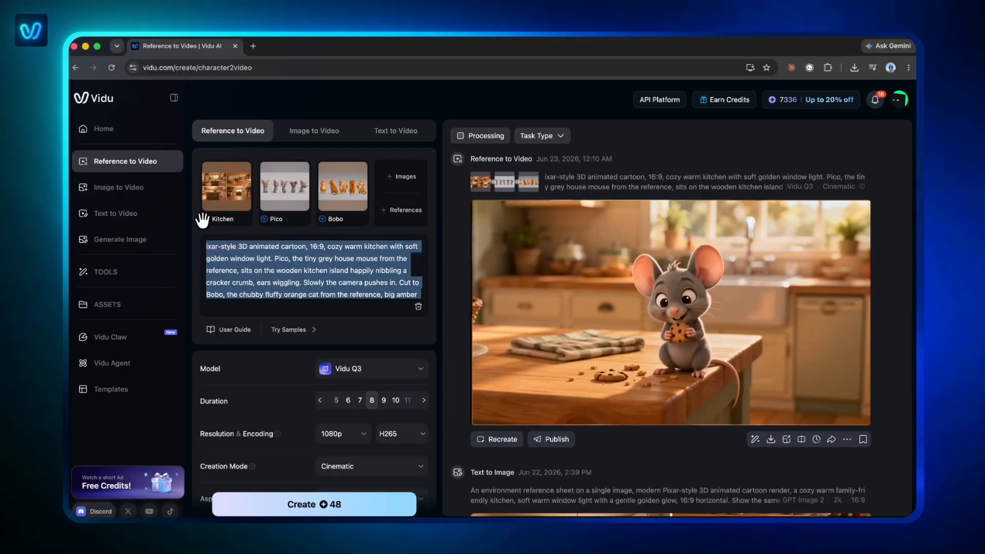
{"action": "key", "text": "super+v"}
{"action": "scroll", "coordinate": [248, 277], "scroll_direction": "down", "scroll_amount": 1}
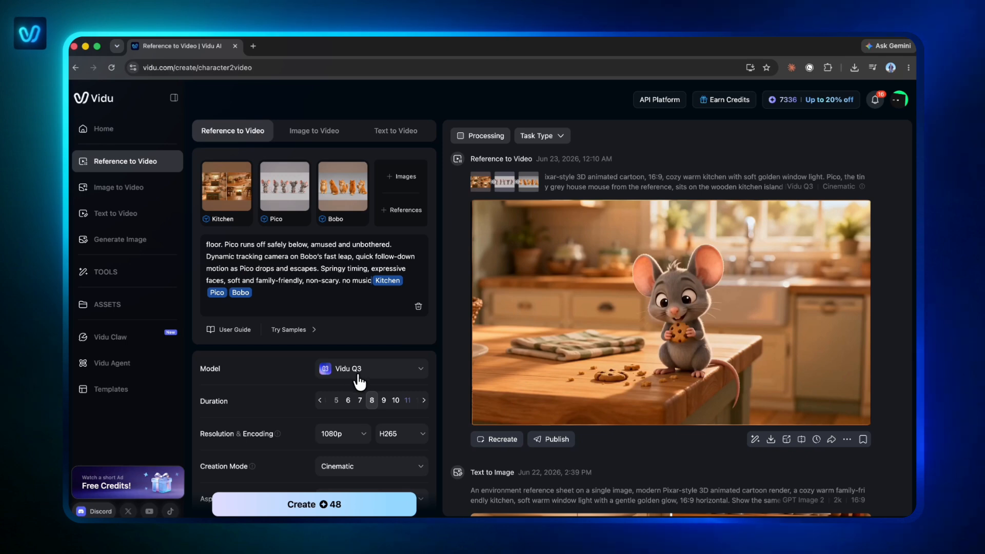
{"action": "left_click", "coordinate": [349, 401]}
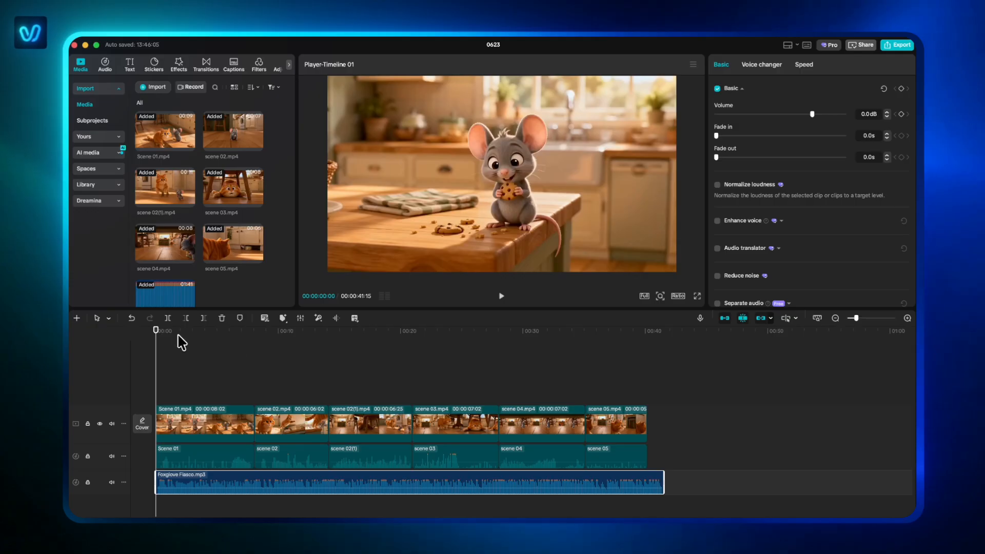
{"action": "left_click_drag", "start_coordinate": [156, 337], "coordinate": [108, 308]}
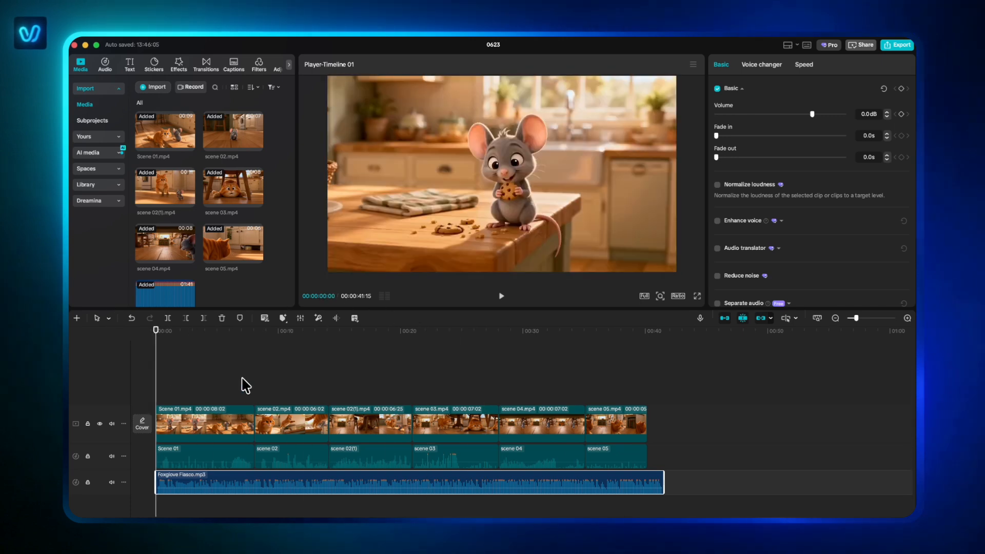